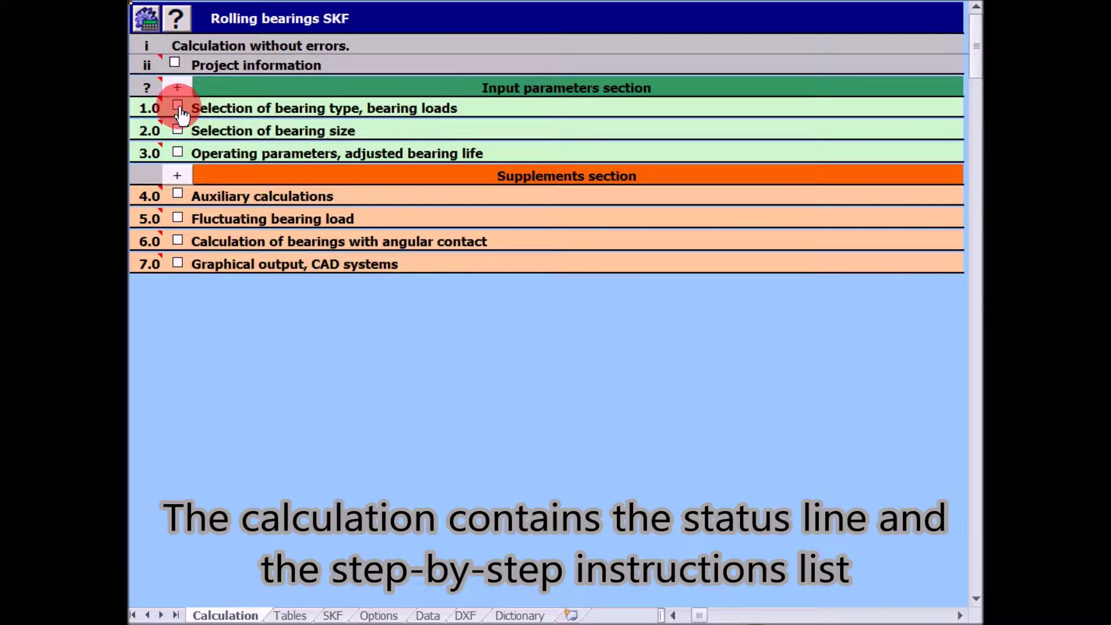
- Switch the bearing calculation in section 1.0 to SI units
left_click(177, 106)
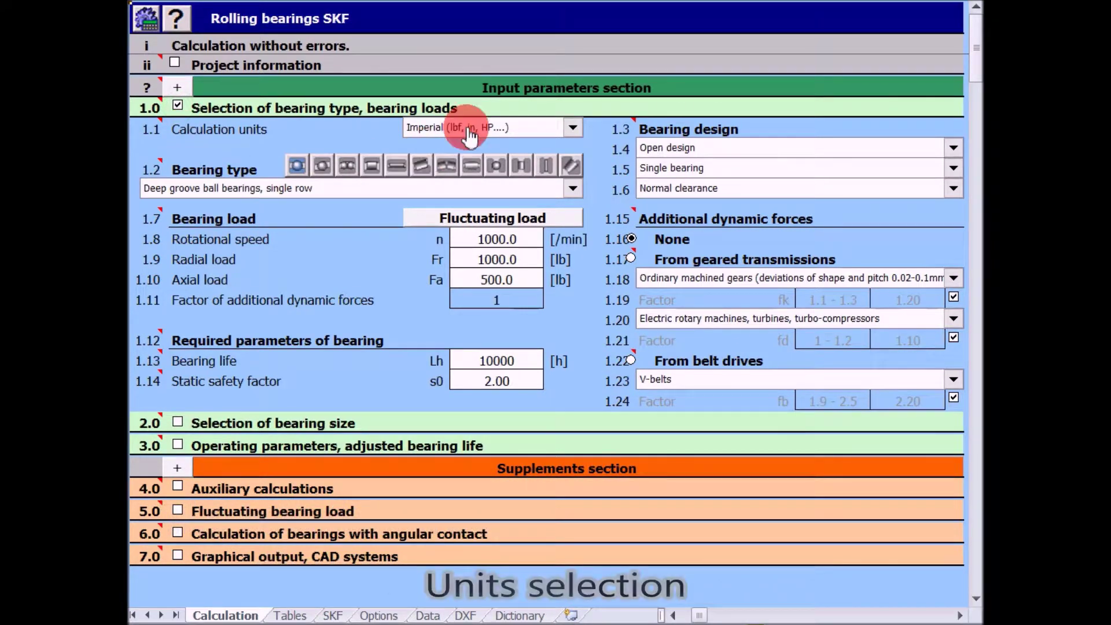
left_click(454, 128)
left_click(456, 146)
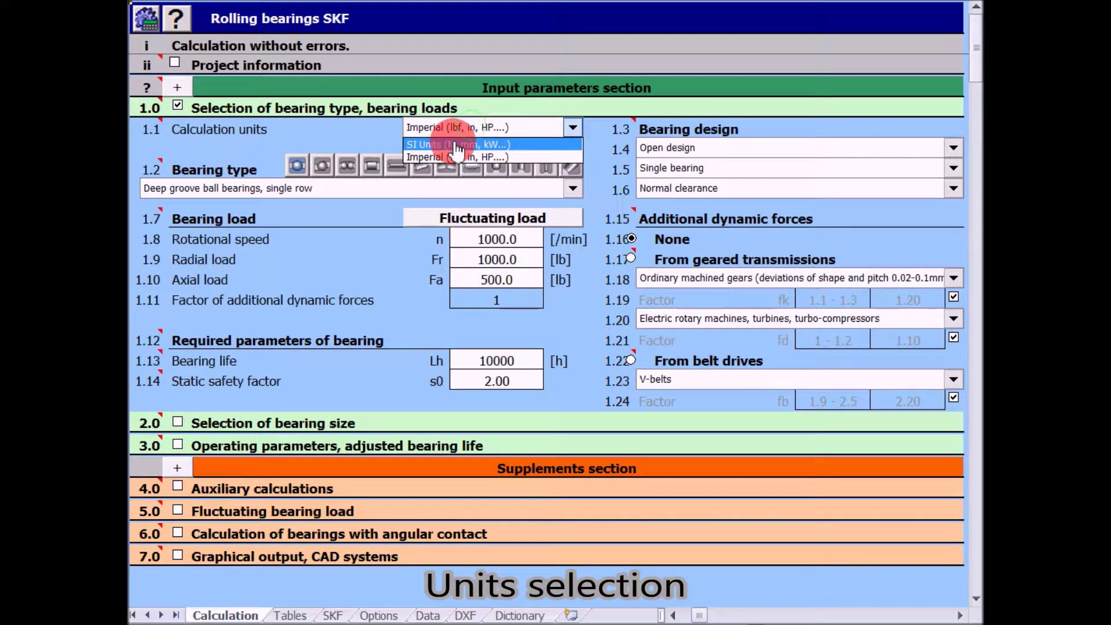
left_click(457, 146)
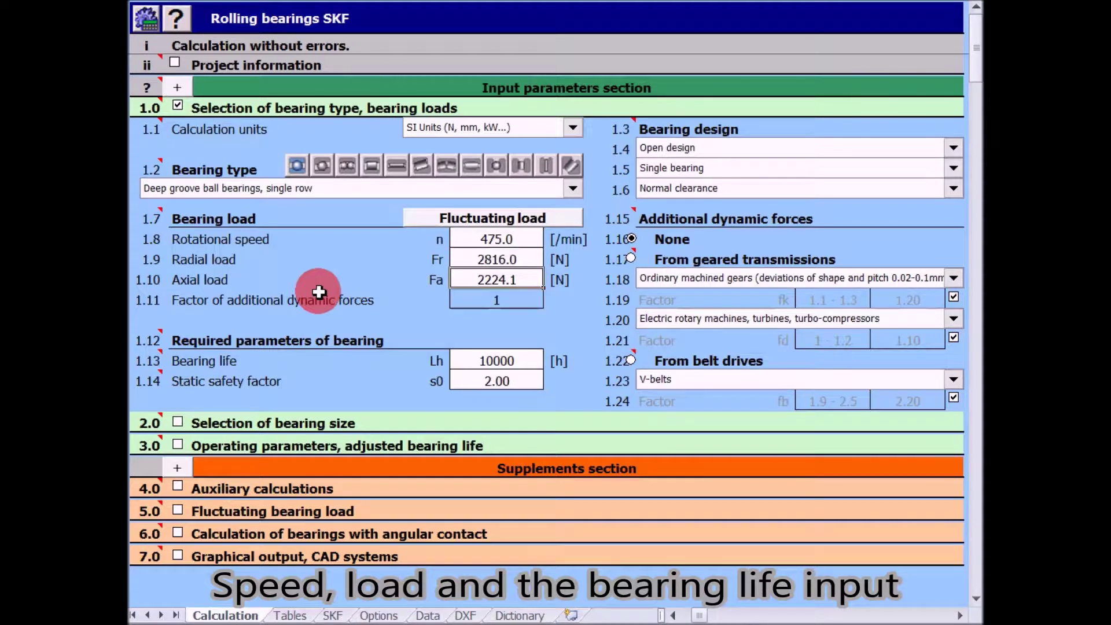
type("0")
- Set a 20000 h required bearing life and add dynamic forces from belt drives
key("Return")
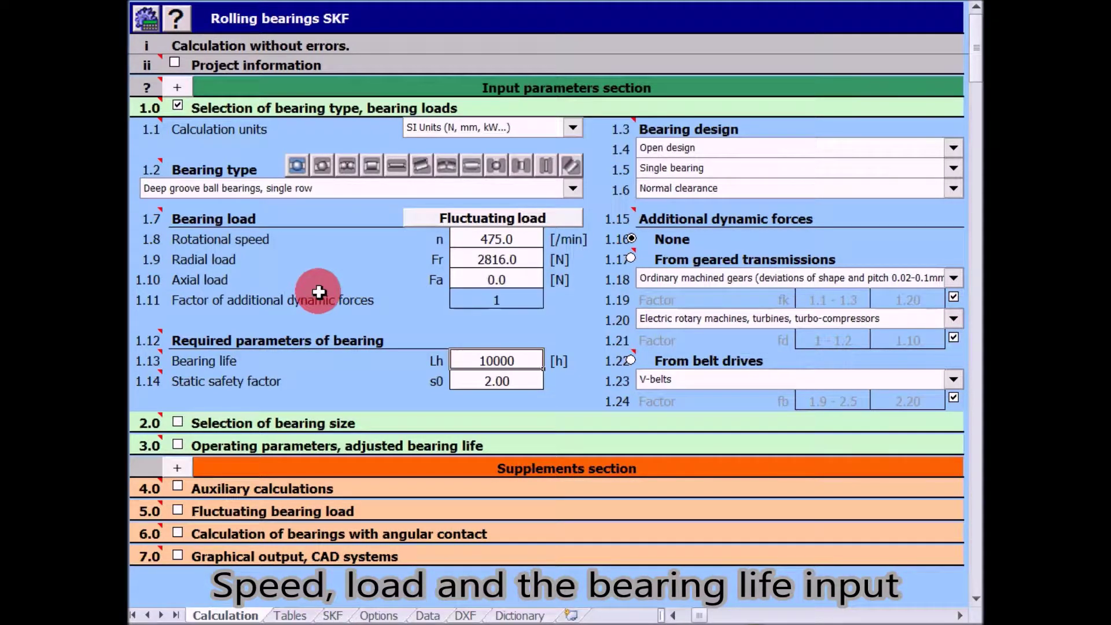
type("200")
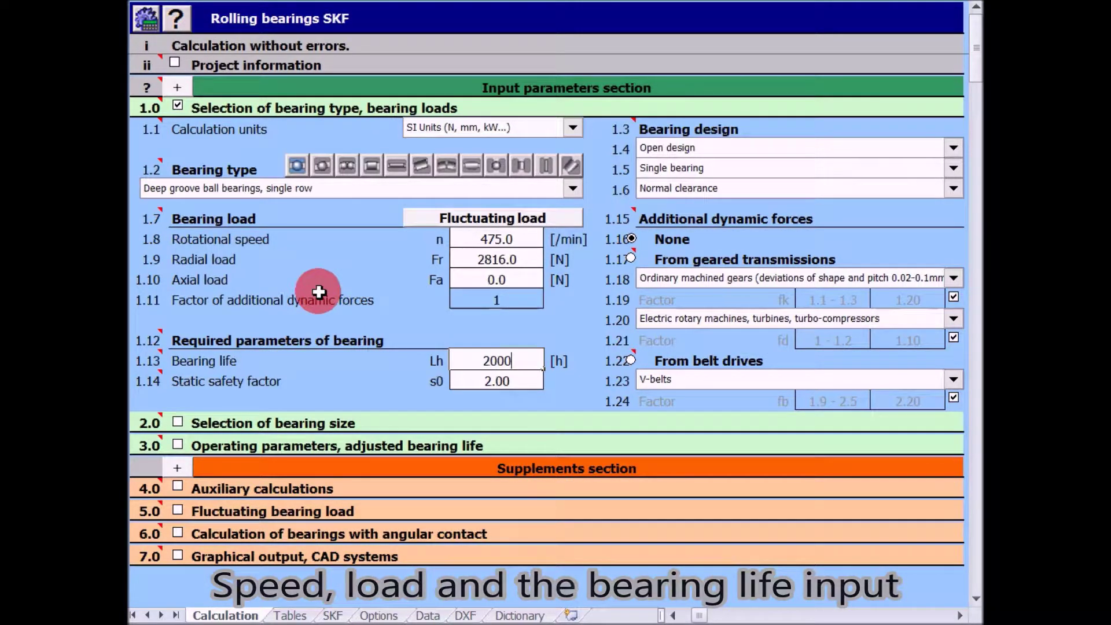
type("0")
key("Return")
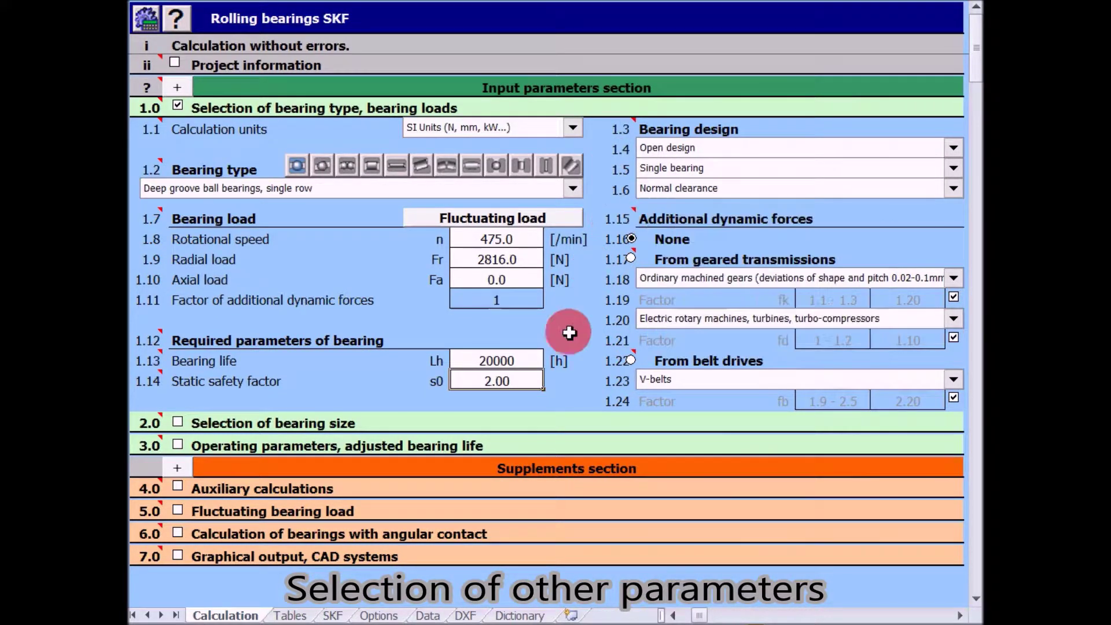
mouse_move(708, 360)
left_click(630, 360)
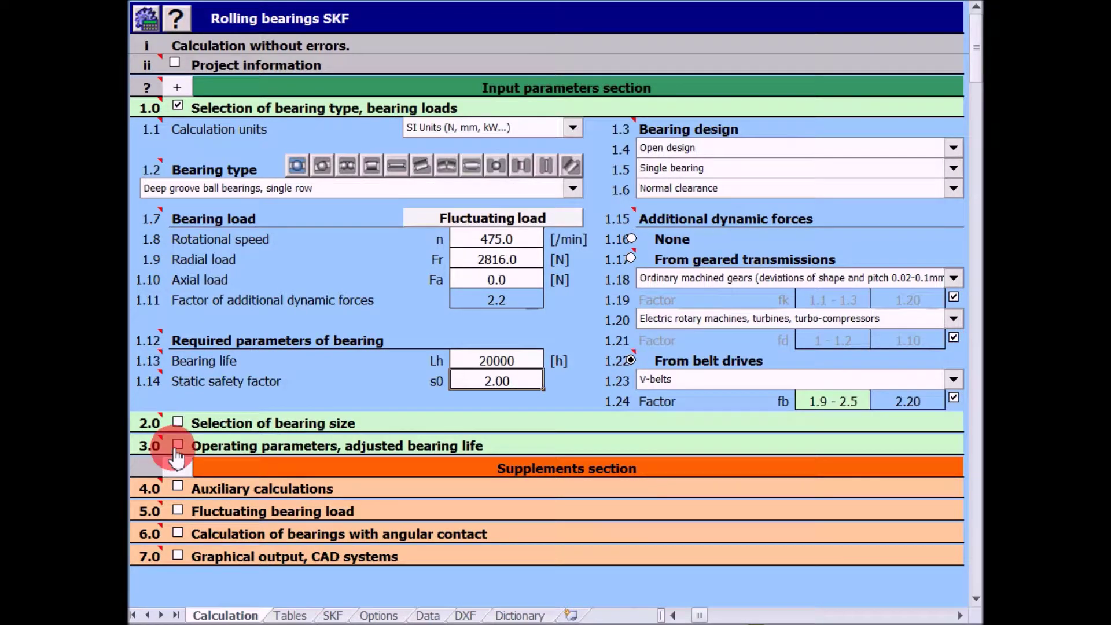
- Try bearing 61810, then find the first compliant size, bearing 6310 (d 50, D 110, B 27)
left_click(177, 423)
scroll(178, 423, "down", 2)
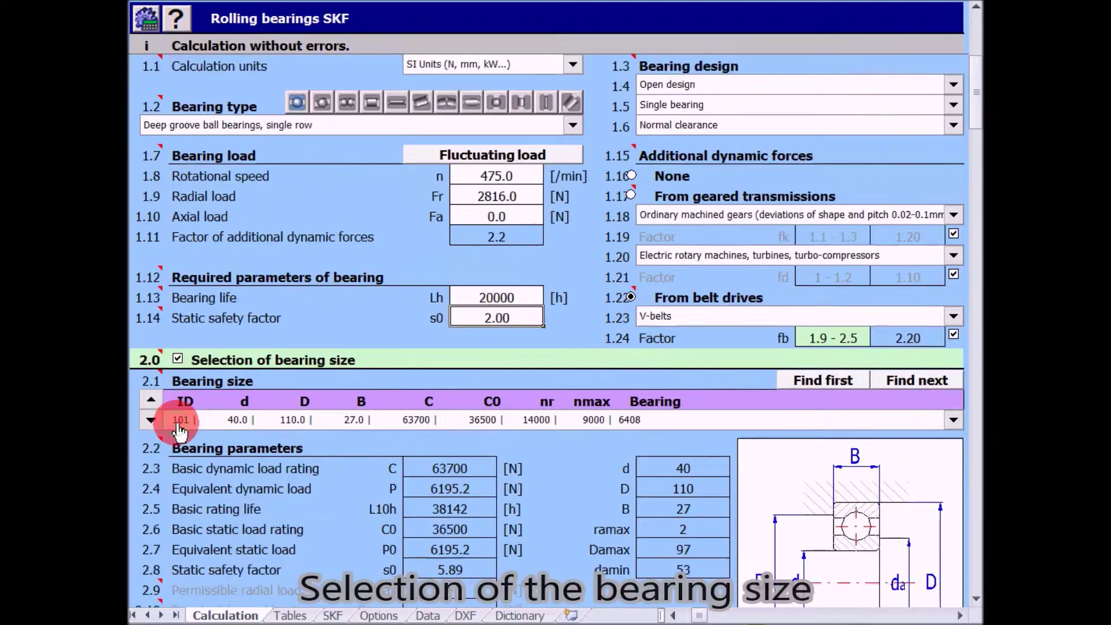
scroll(177, 422, "down", 5)
scroll(177, 423, "down", 3)
scroll(178, 422, "down", 1)
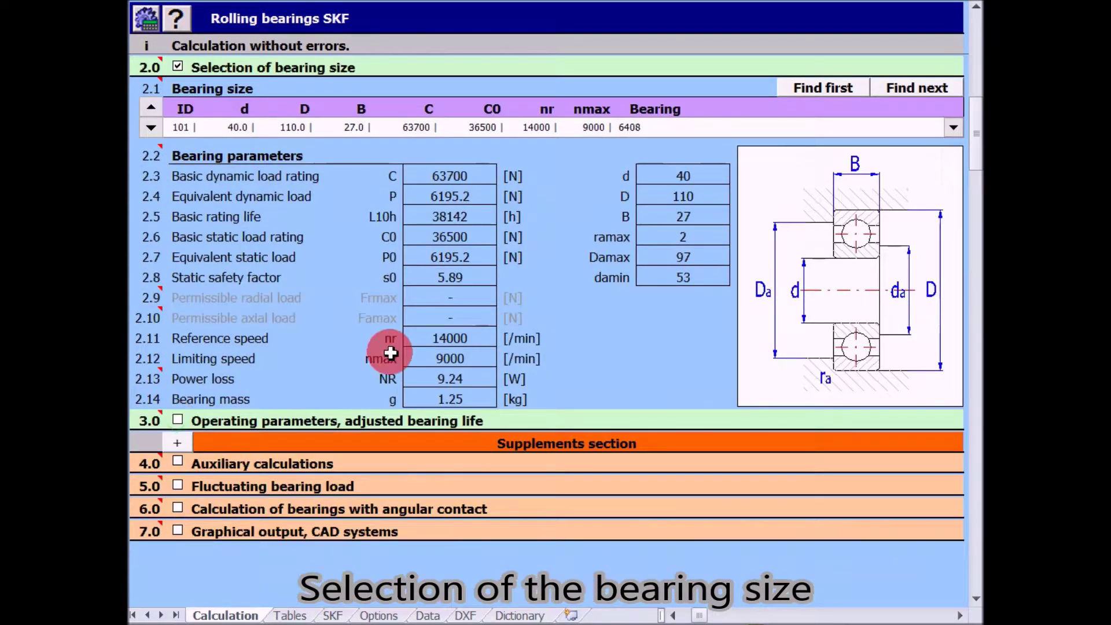
left_click(496, 130)
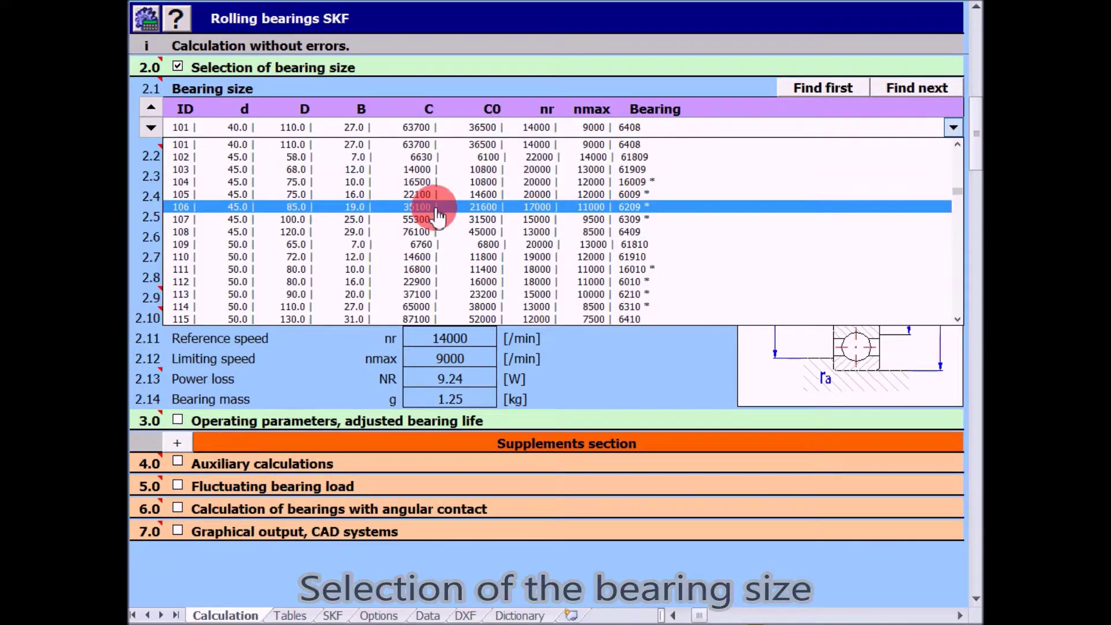
left_click(428, 246)
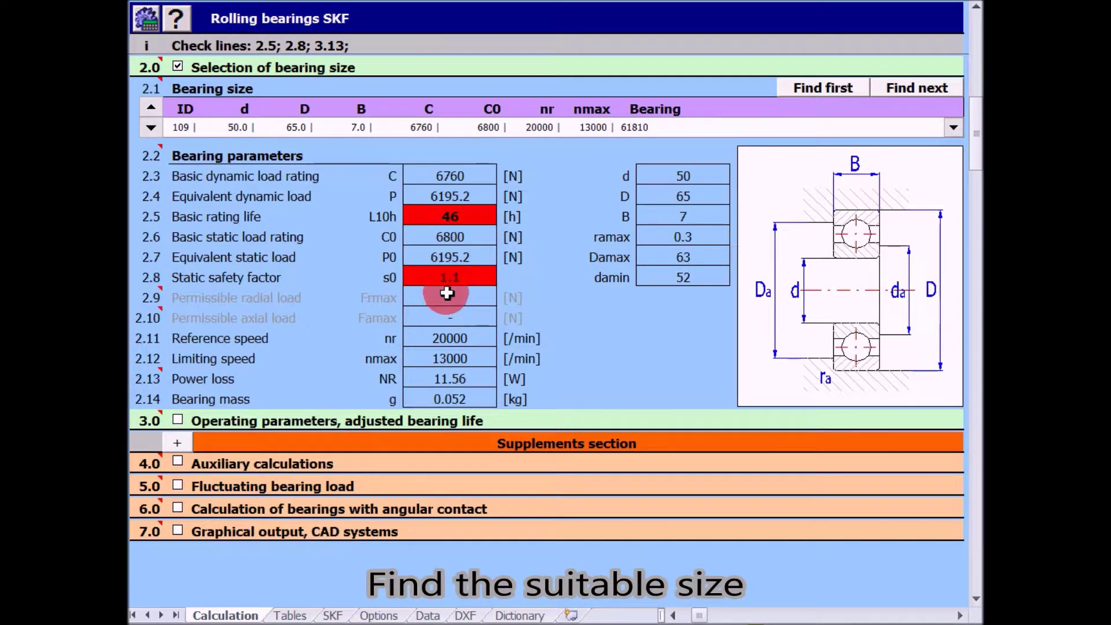
left_click(904, 96)
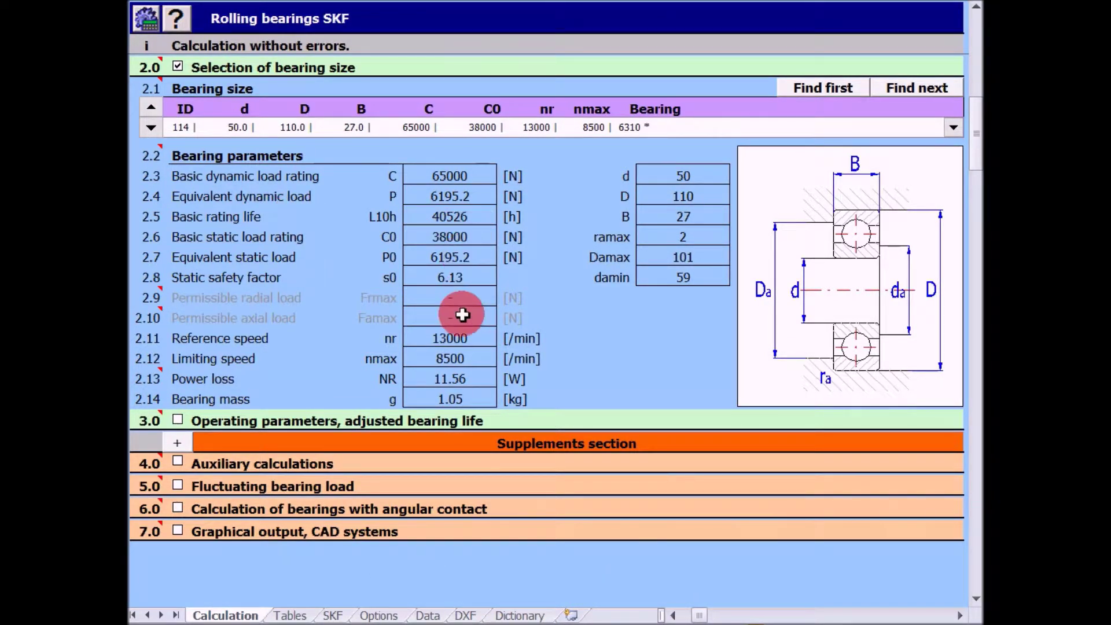
left_click(178, 420)
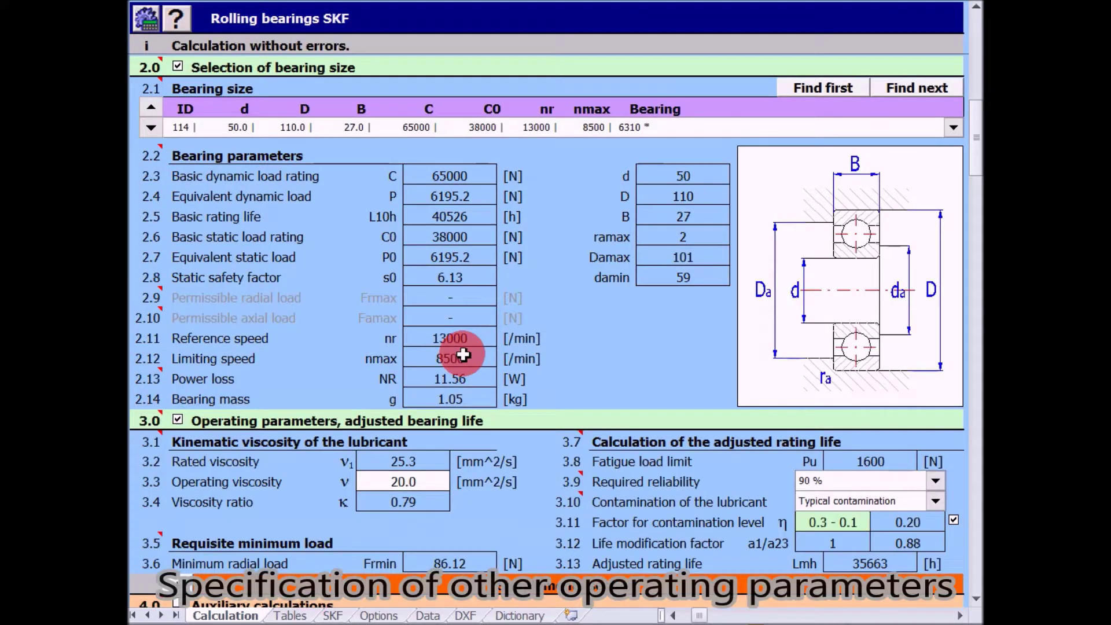
- Set required reliability to 95 %, lowering a1 to 0.62 and adjusted life to 22111 h
scroll(459, 350, "down", 3)
scroll(464, 354, "down", 1)
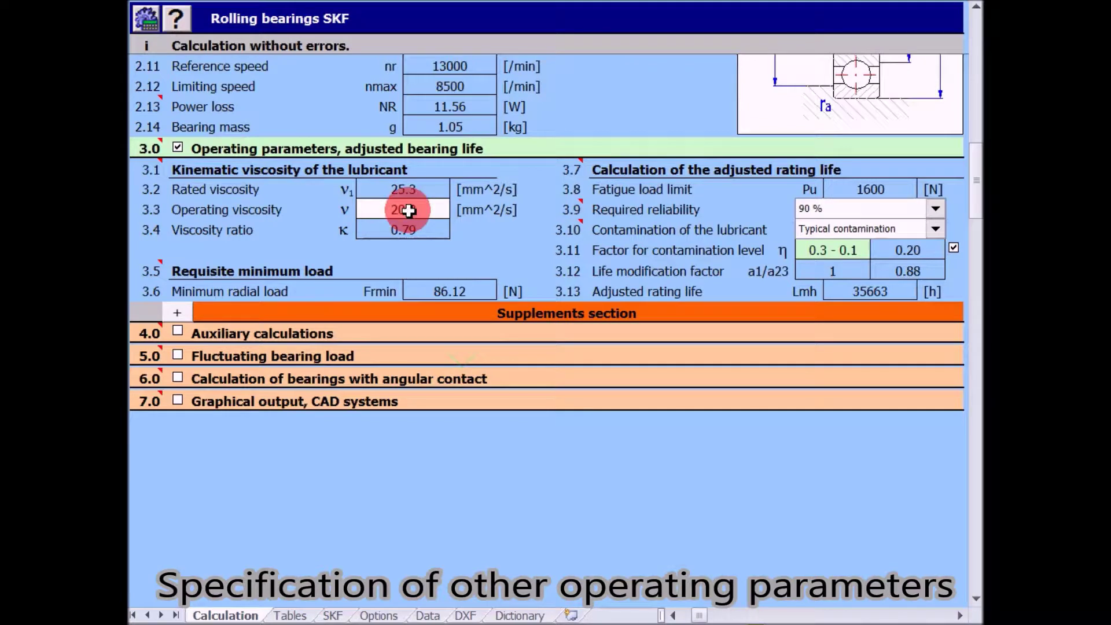
left_click(847, 208)
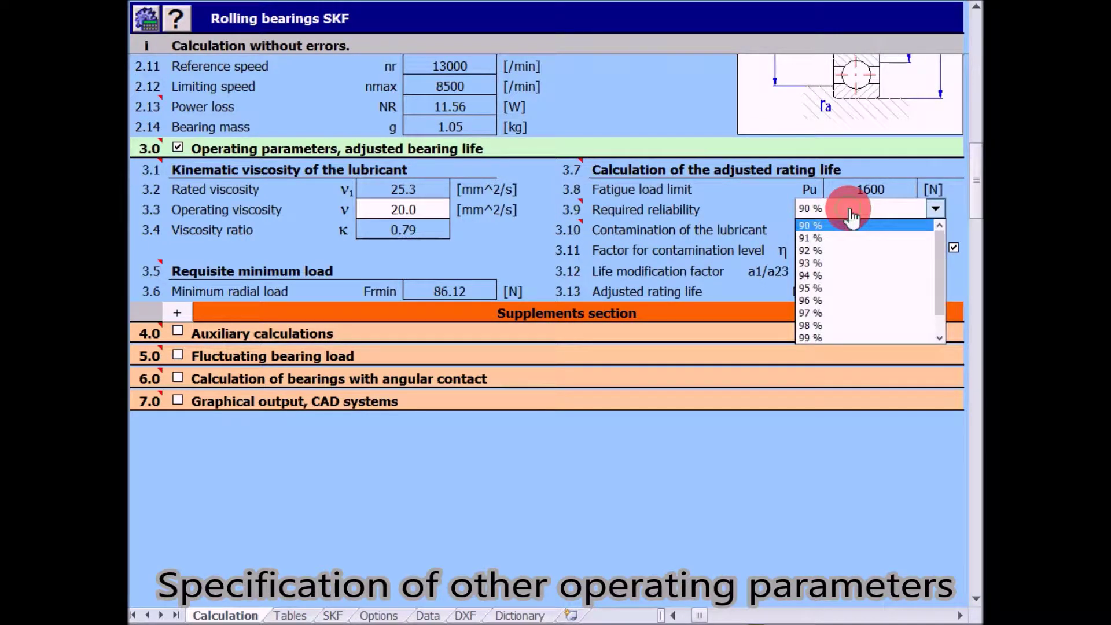
left_click(811, 288)
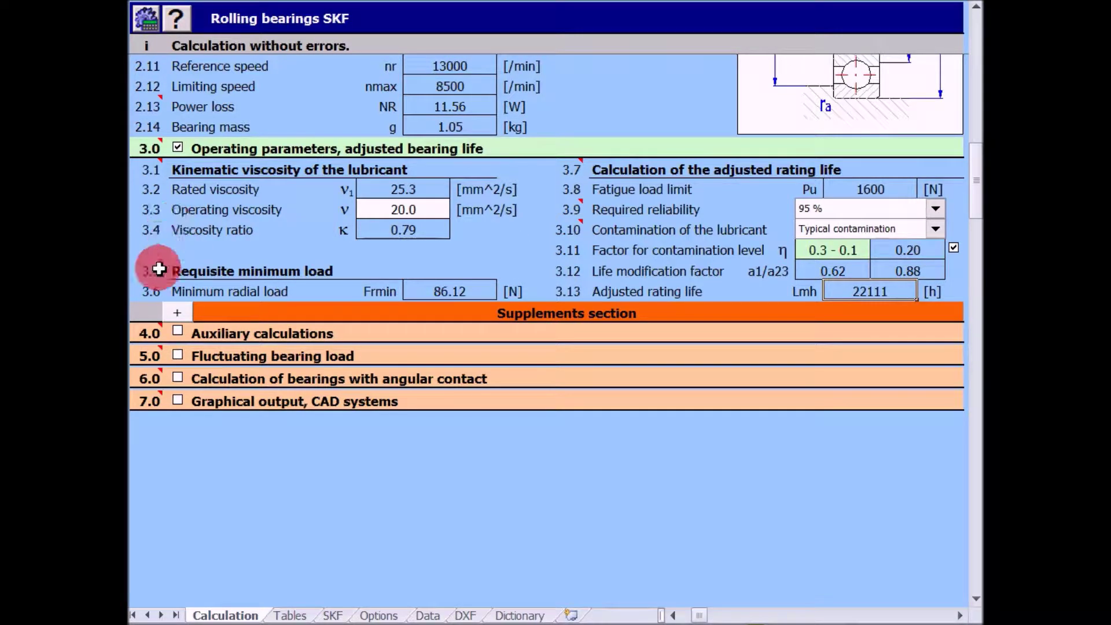
scroll(153, 286, "down", 2)
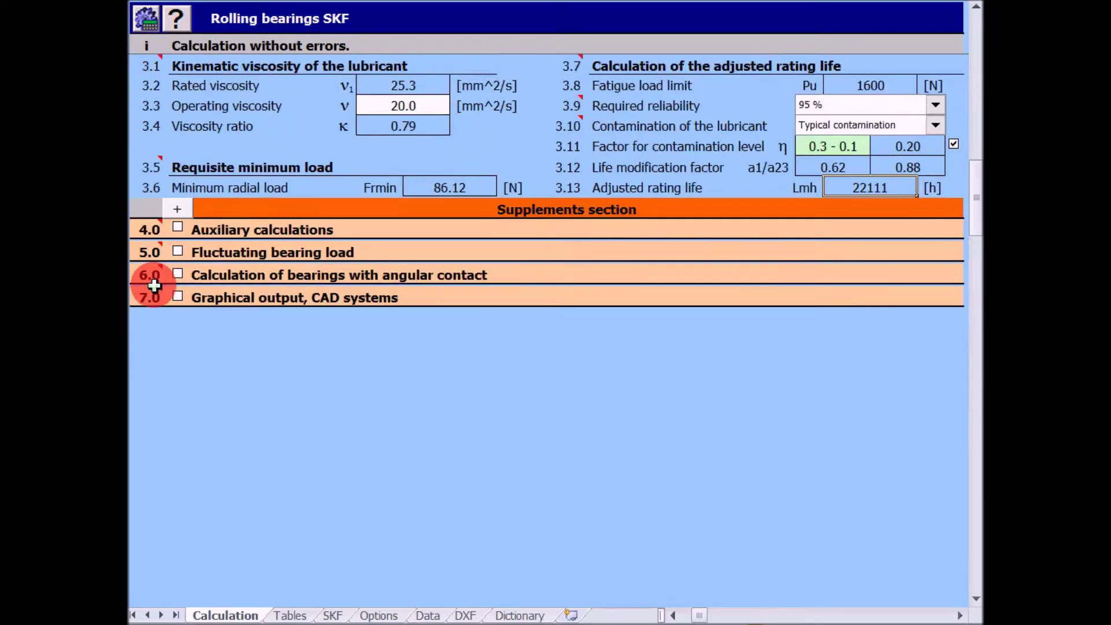
scroll(156, 278, "down", 1)
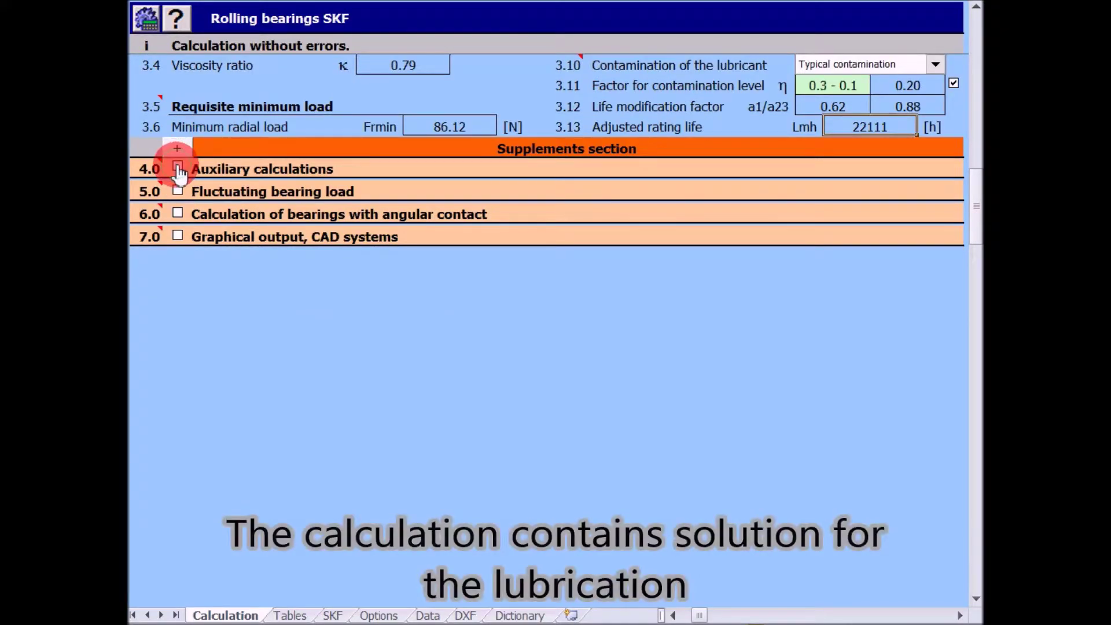
- Show the auxiliary lubrication calculations and the two-condition fluctuating bearing load table
left_click(178, 167)
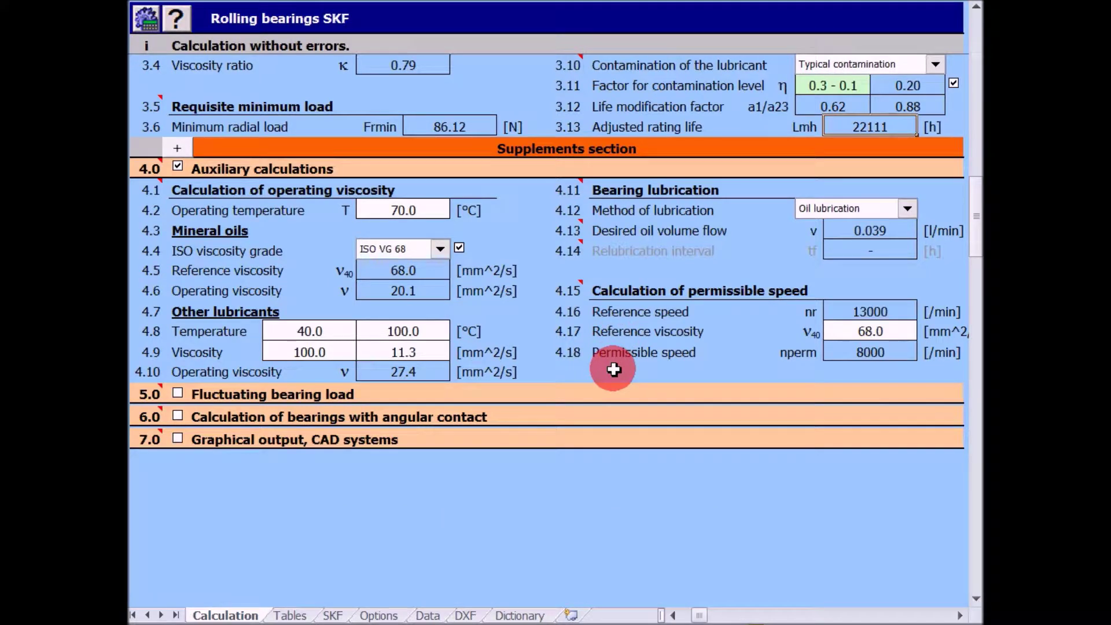
left_click(178, 395)
scroll(184, 387, "down", 5)
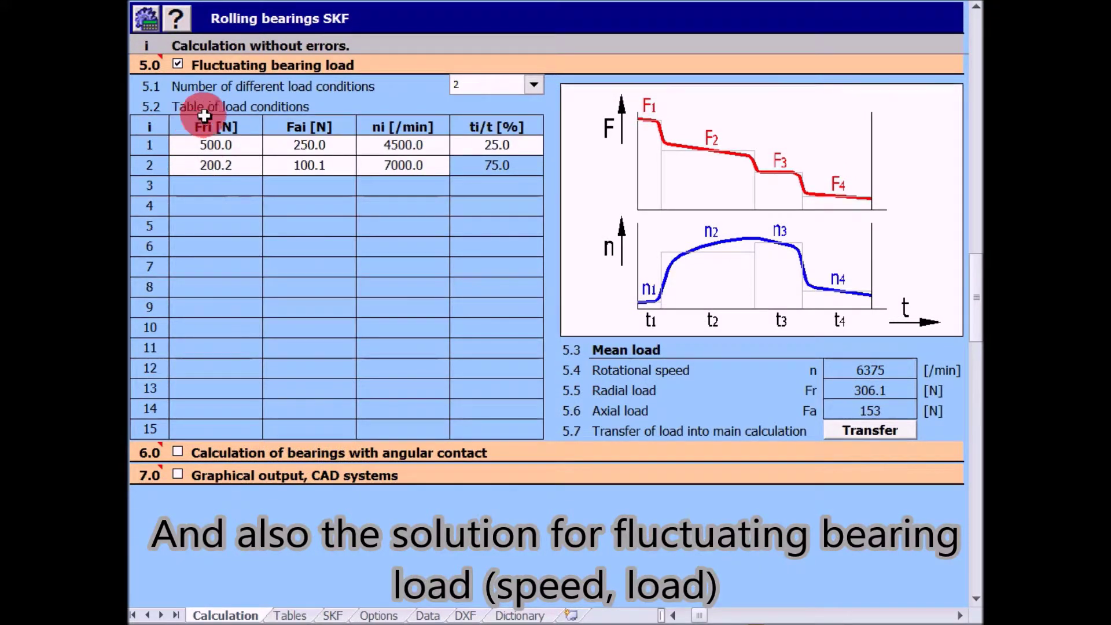
left_click(210, 144)
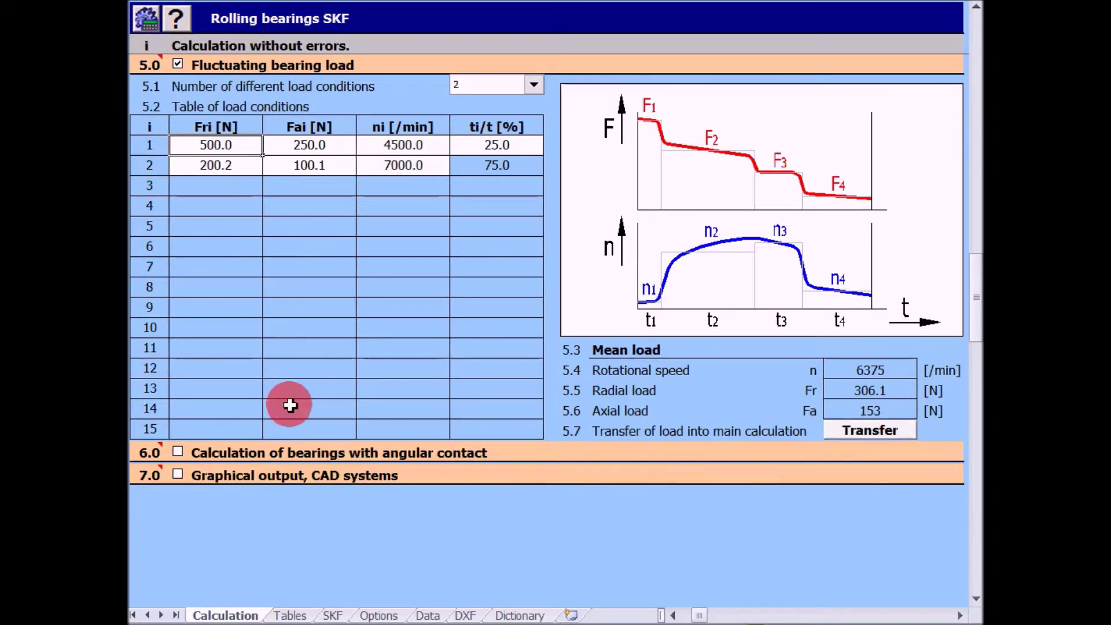
- Open the angular contact bearing pair calculation with the third bearing arrangement
left_click(178, 452)
scroll(412, 266, "down", 3)
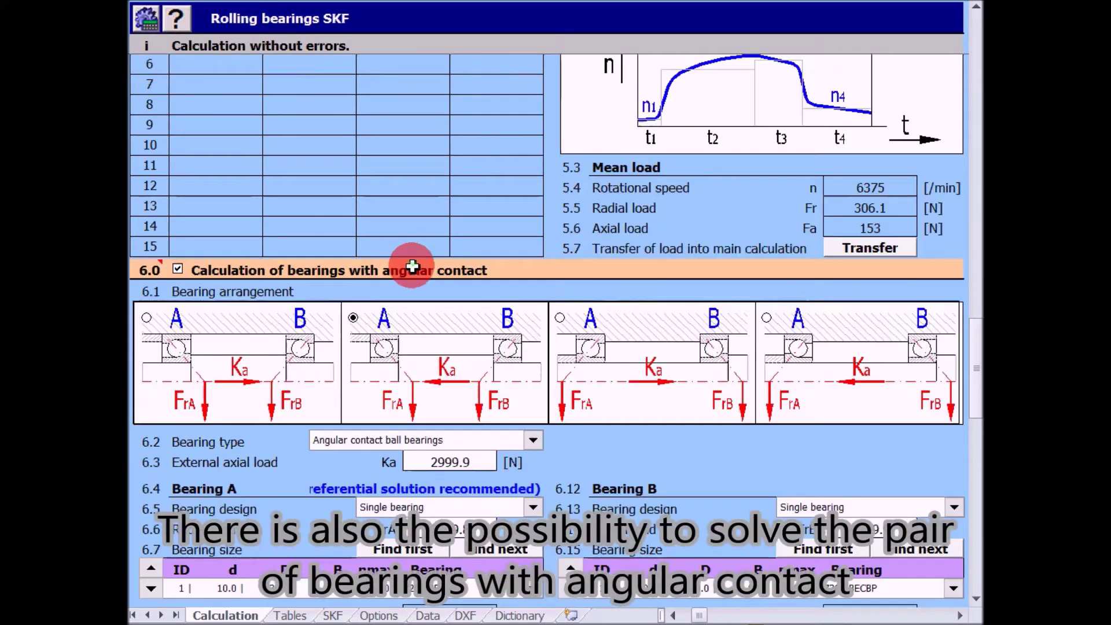
scroll(412, 266, "down", 2)
scroll(397, 272, "down", 1)
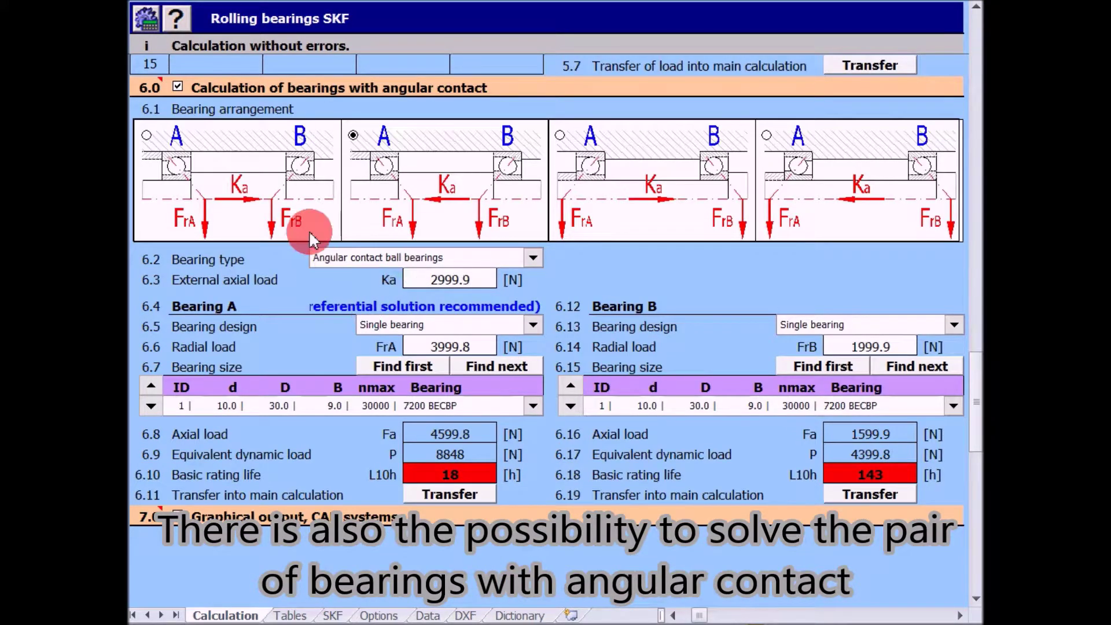
left_click(145, 136)
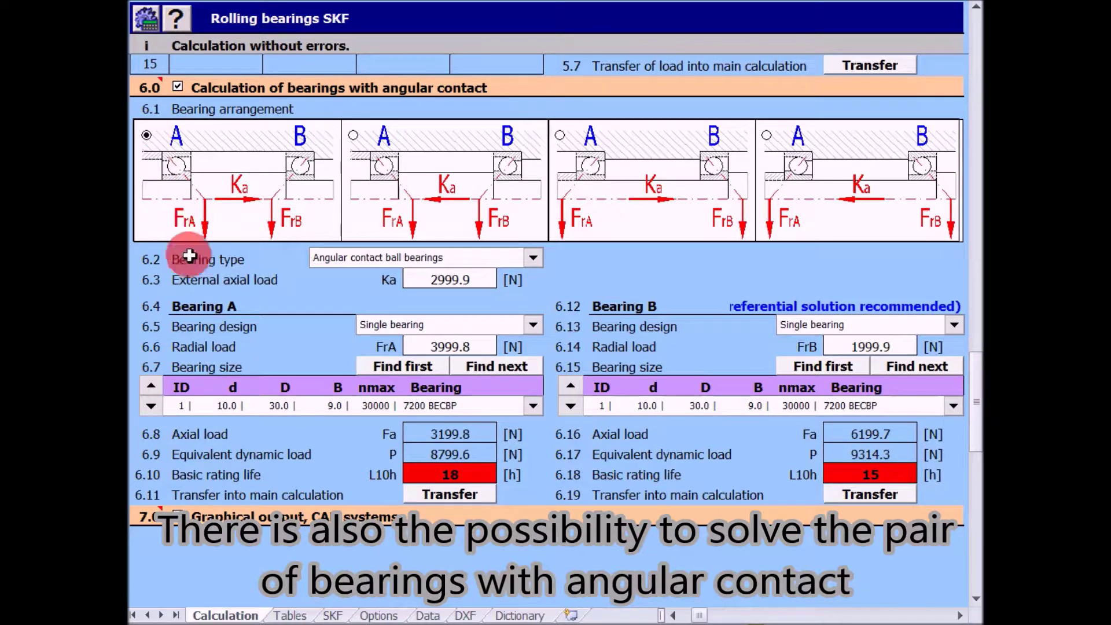
left_click(558, 134)
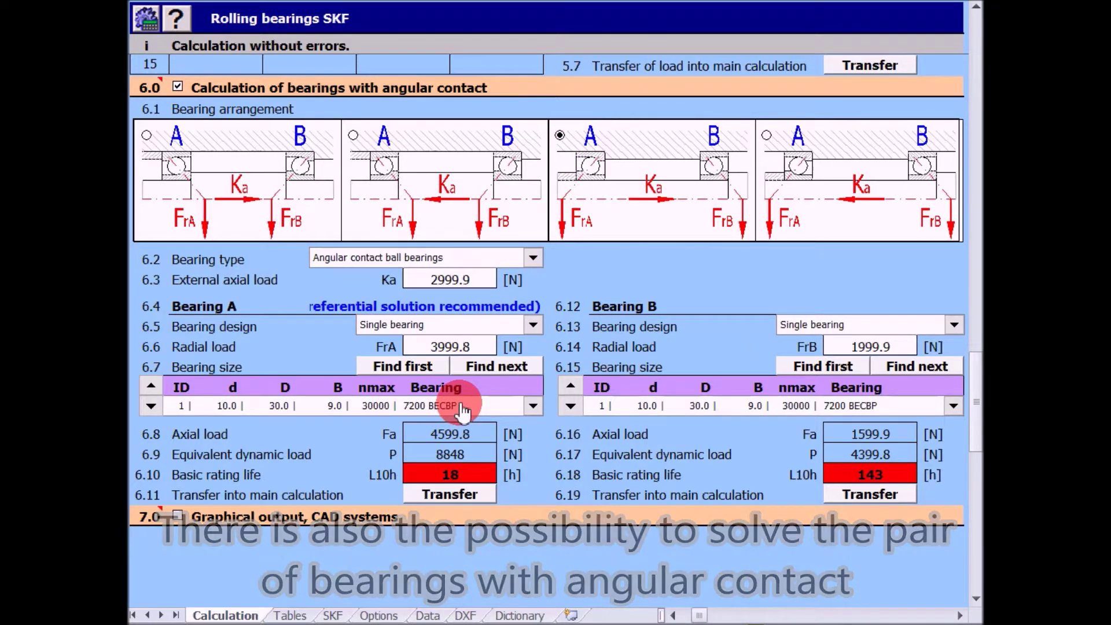
- Set 2D drawing output to AutoCAD 2015, 2016 and send the bearing section there
left_click(178, 516)
scroll(355, 420, "down", 4)
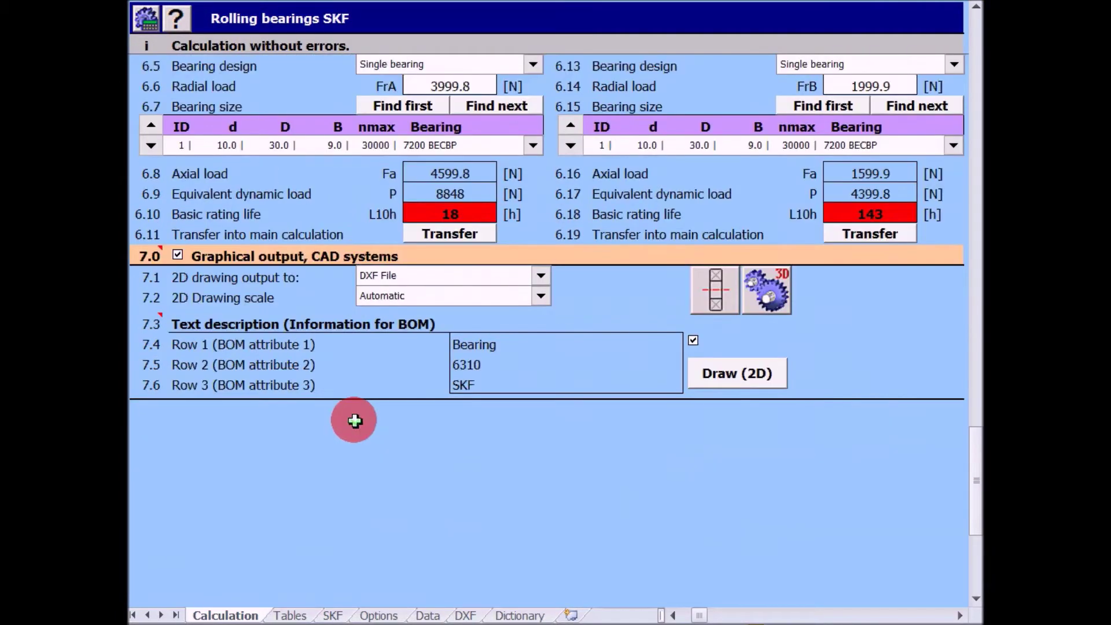
scroll(354, 421, "down", 1)
scroll(354, 421, "down", 2)
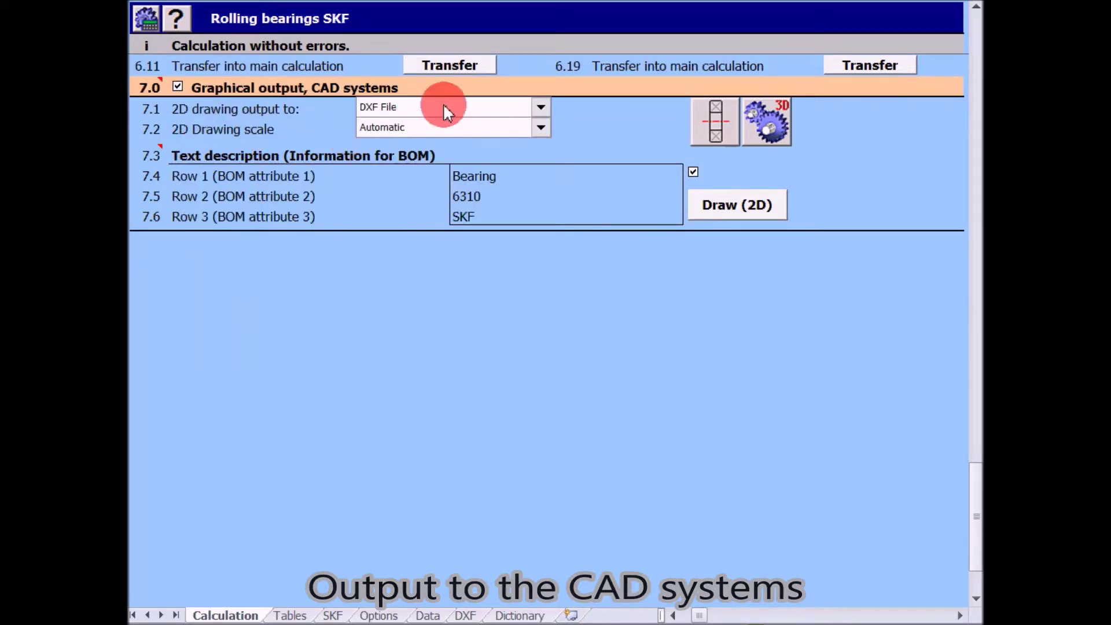
left_click(447, 109)
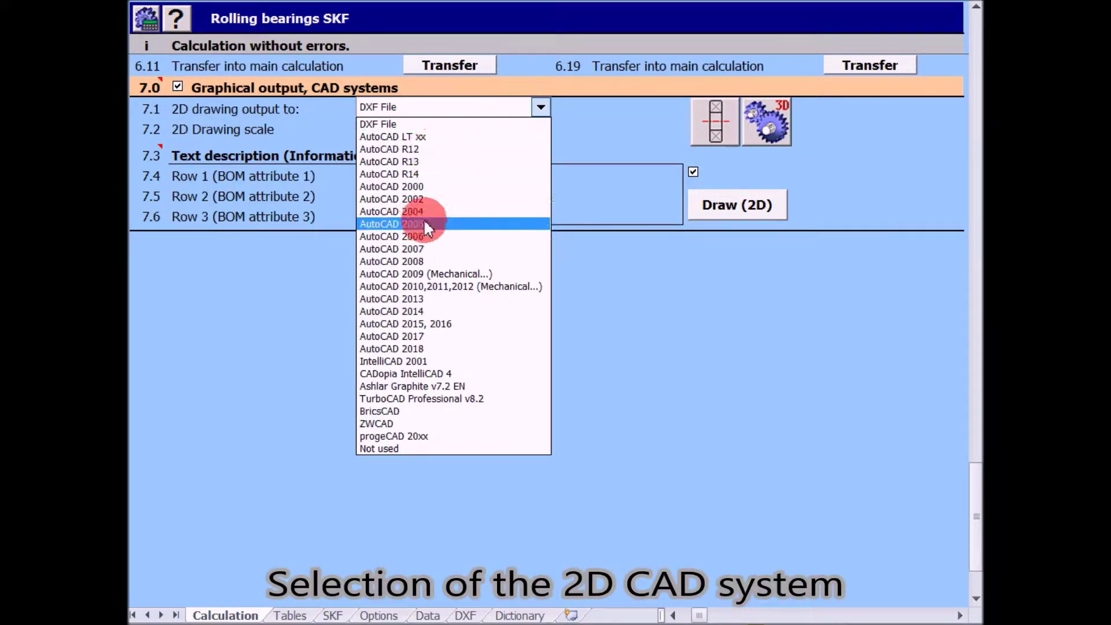
left_click(441, 327)
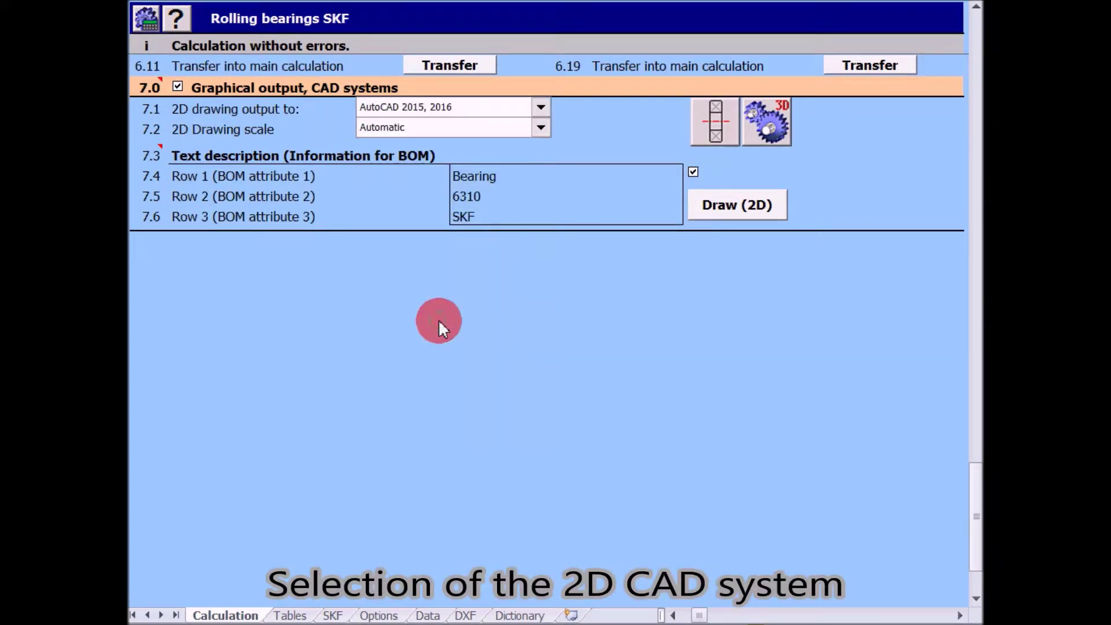
left_click(712, 128)
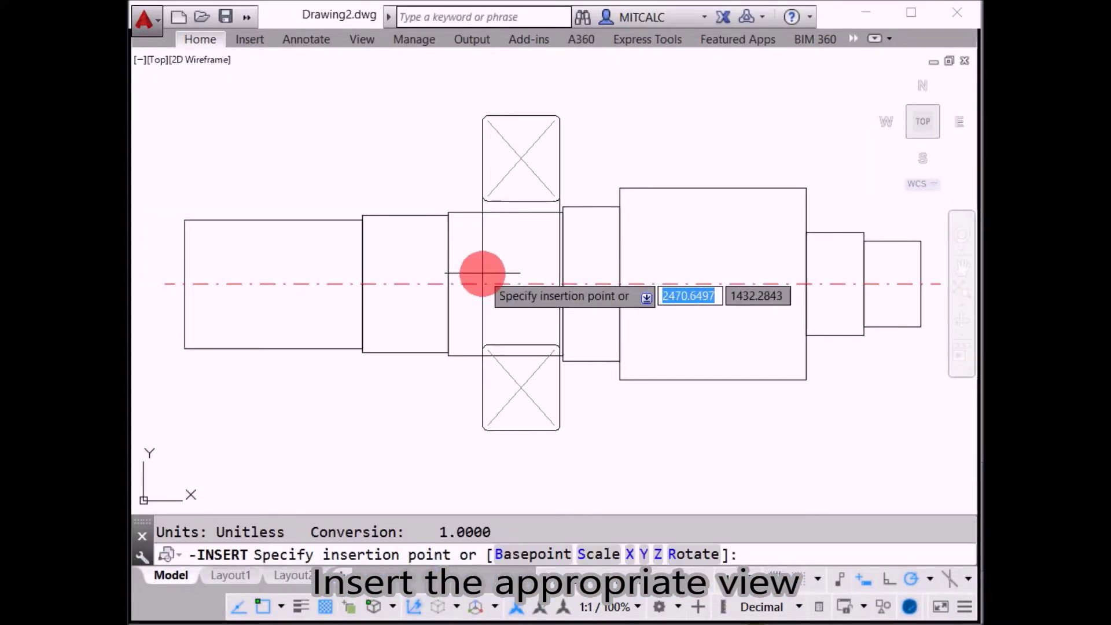
- Place the bearing section on the shaft axis at default scale with its description label above
left_click(563, 283)
key("Return")
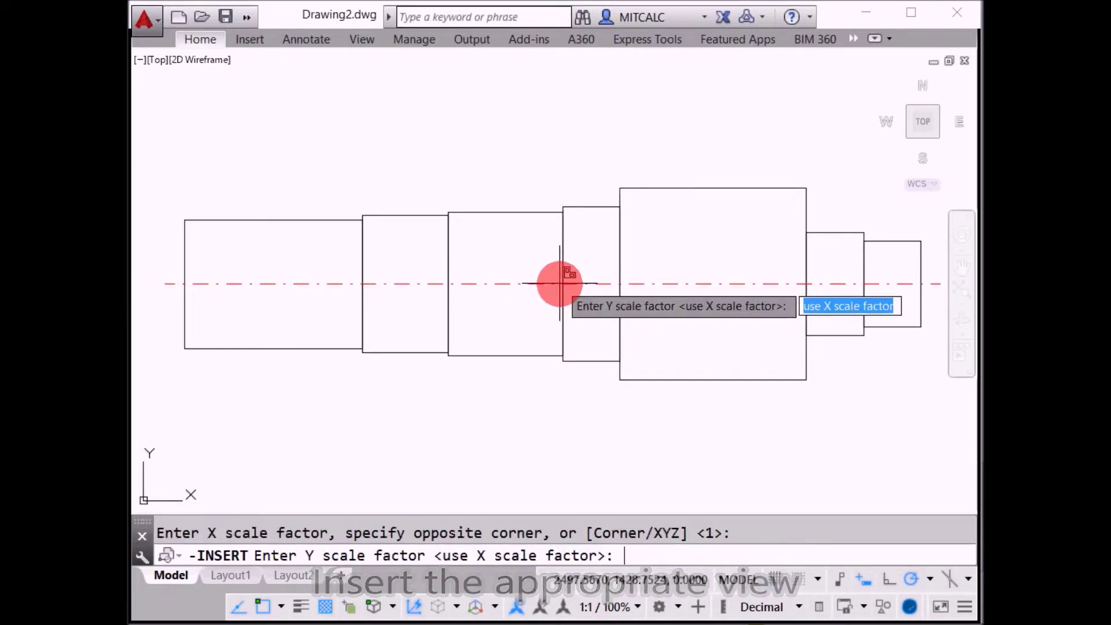
key("Return")
key("Return")
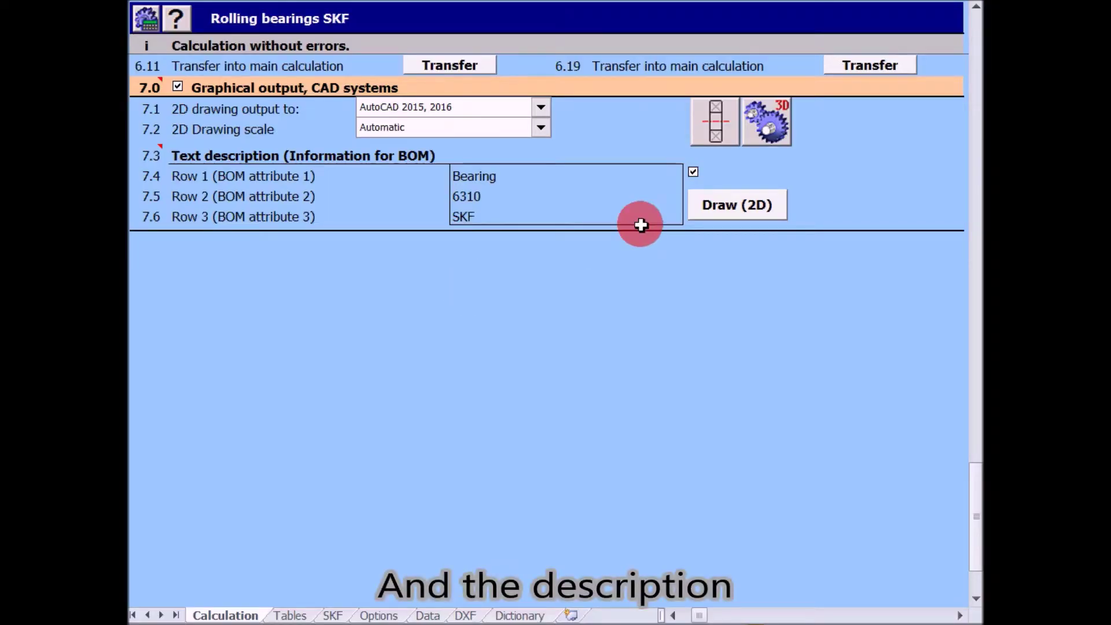
left_click(726, 213)
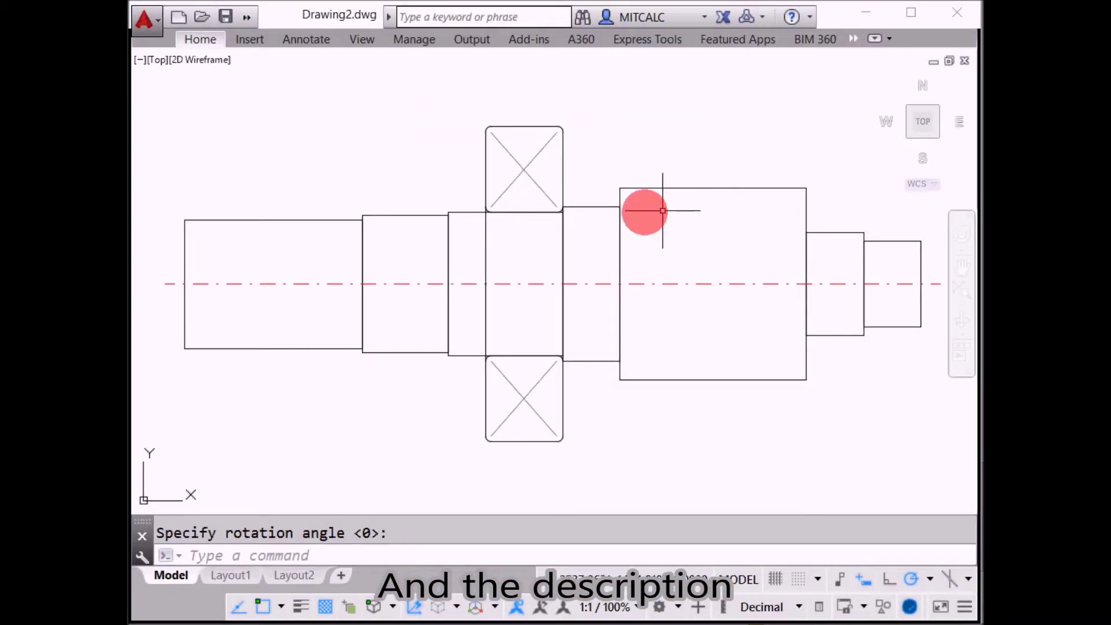
left_click(297, 144)
key("Return")
key("Return")
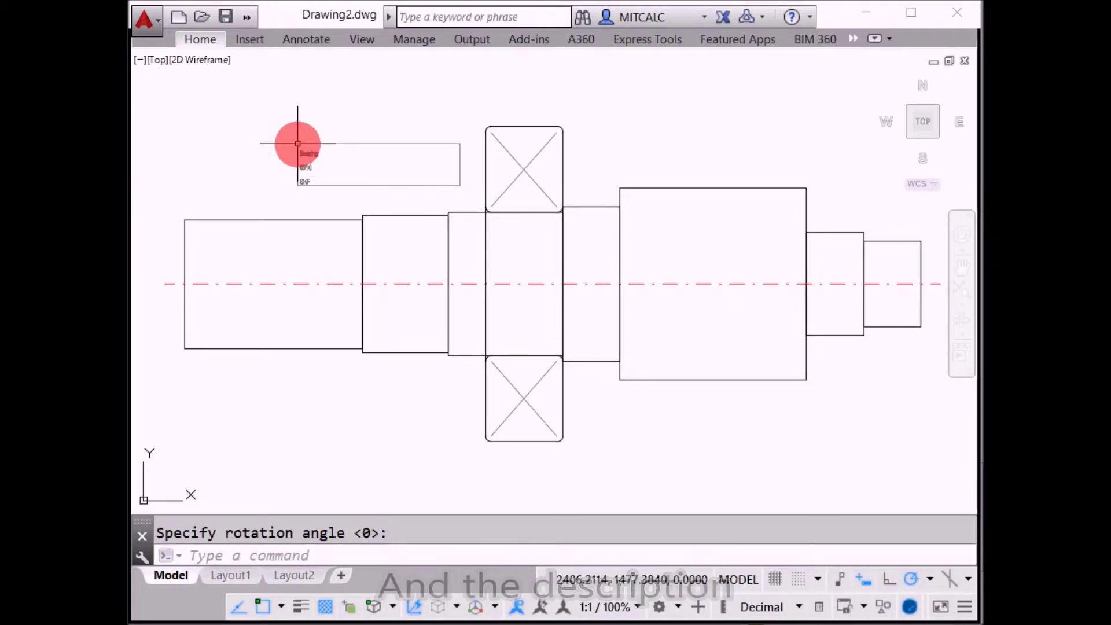
- Insert the 3D roller bearing part into the GearBox01 Inventor assembly
scroll(339, 165, "up", 2)
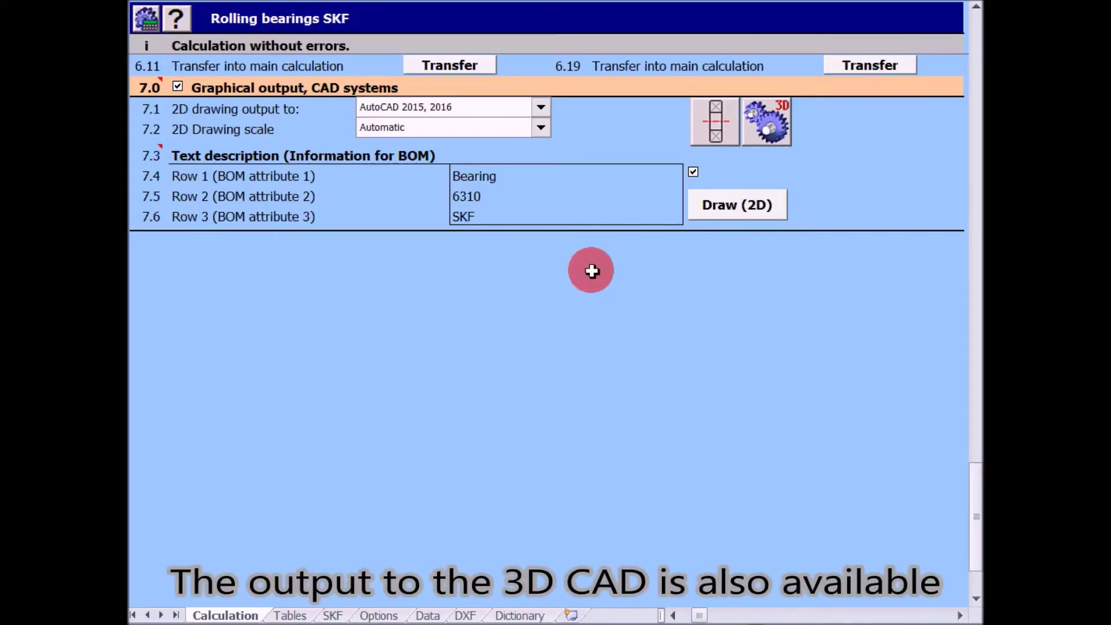
left_click(768, 134)
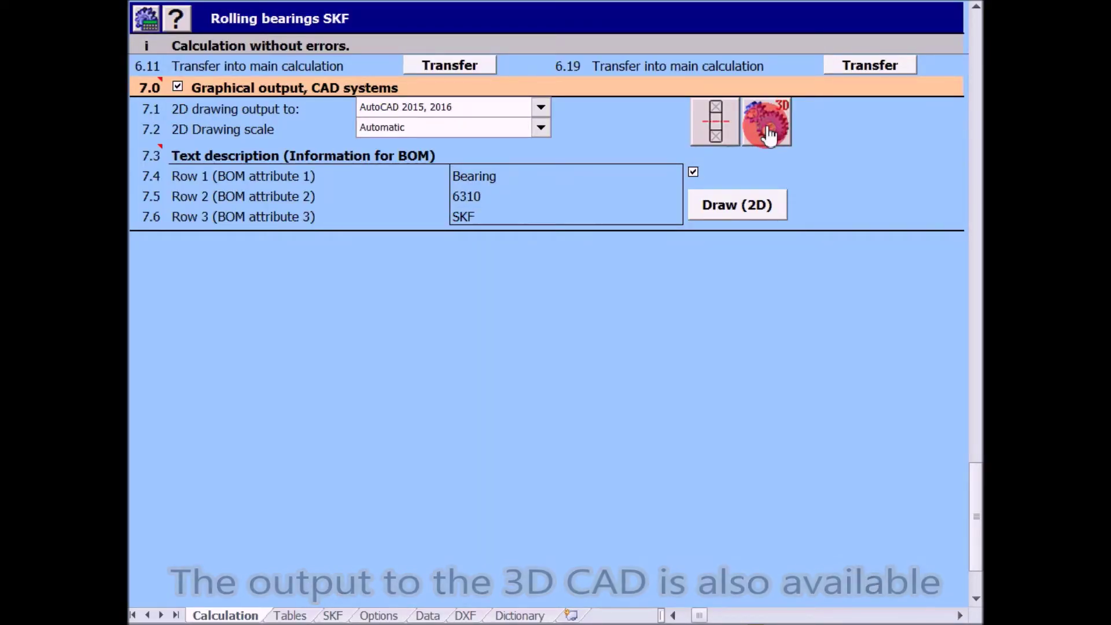
left_click(711, 106)
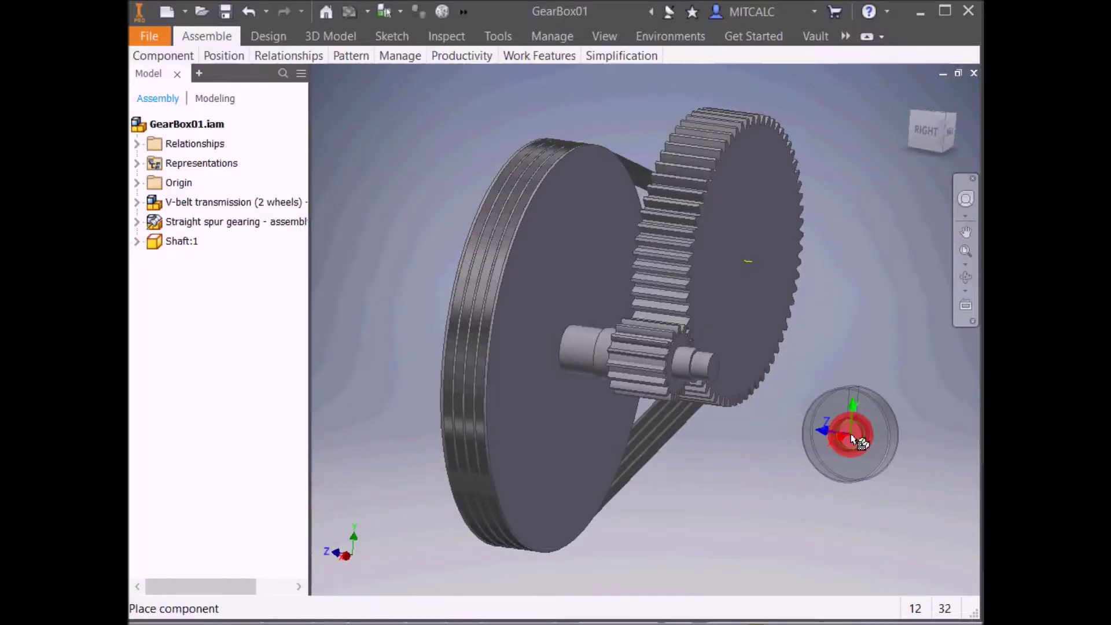
left_click(851, 437)
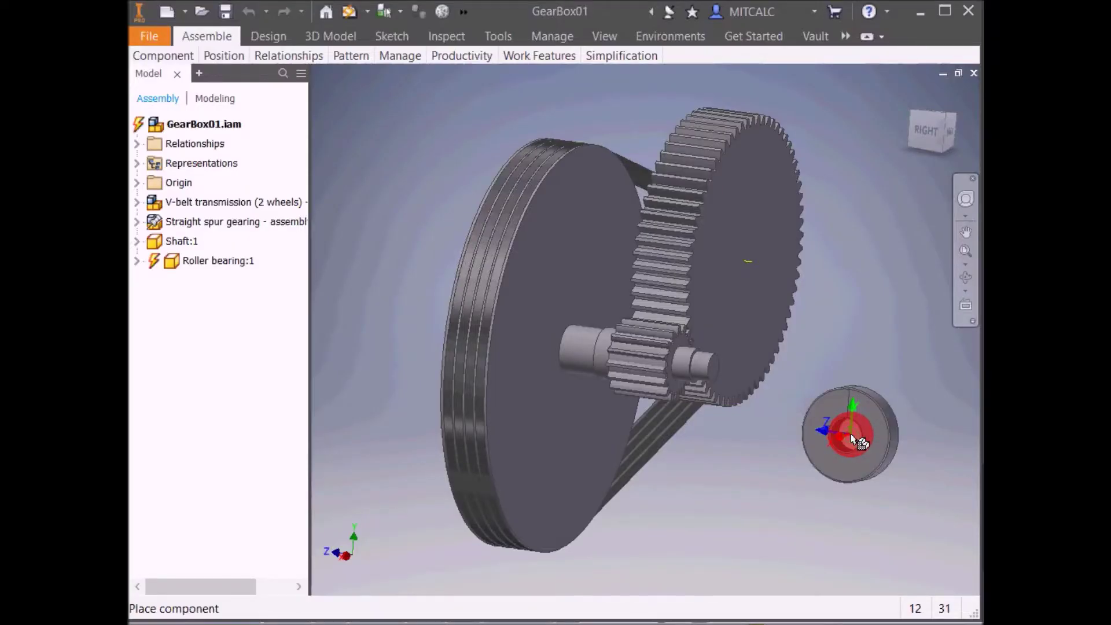
- Rebuild the entire assembly to update the placed roller bearing
key("Escape")
left_click(854, 437)
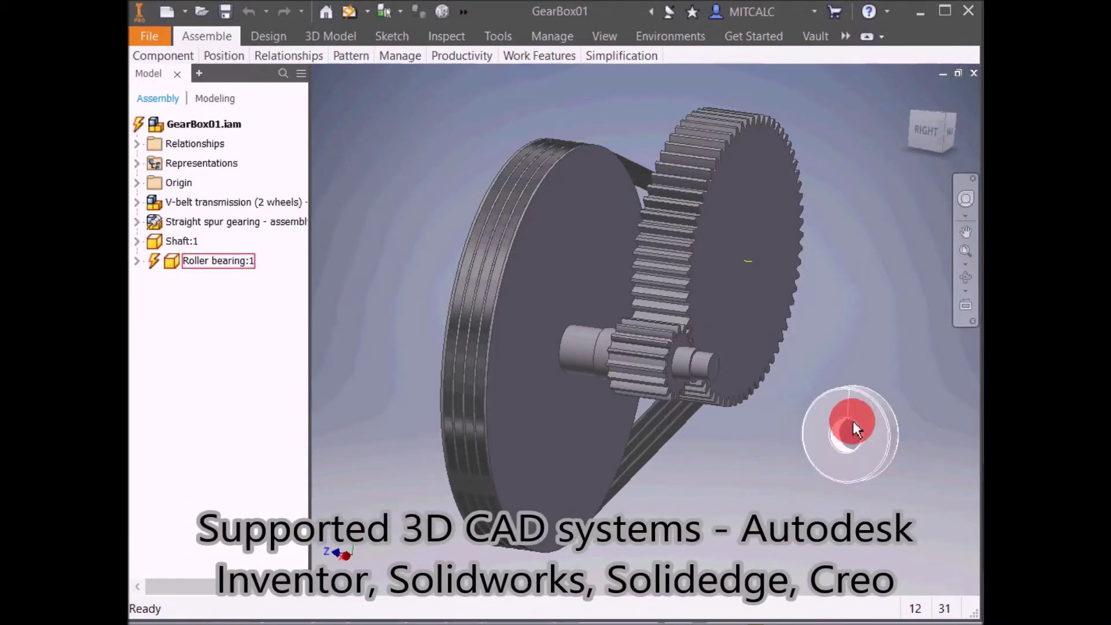
left_click(557, 36)
left_click(153, 55)
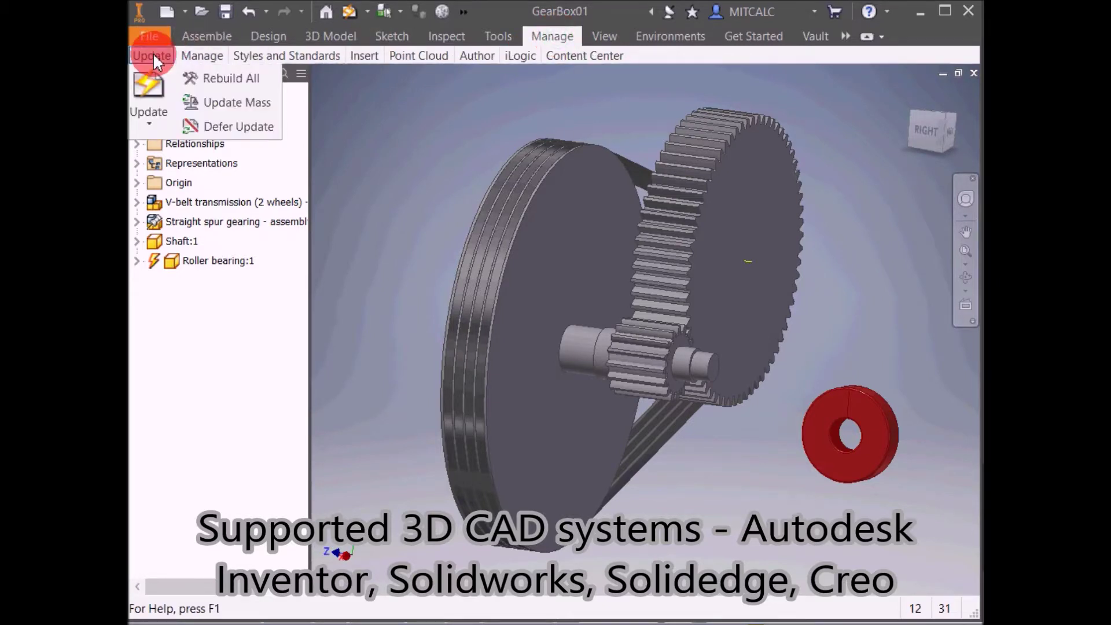
left_click(230, 78)
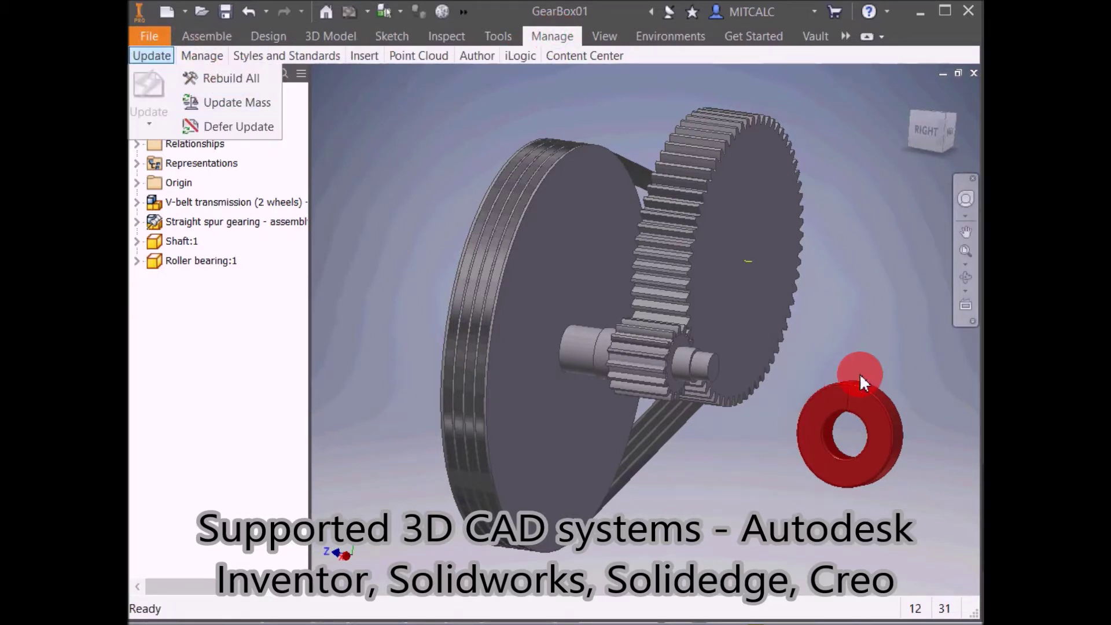
- Mate the roller bearing's X Axis to the shaft axis
key("c")
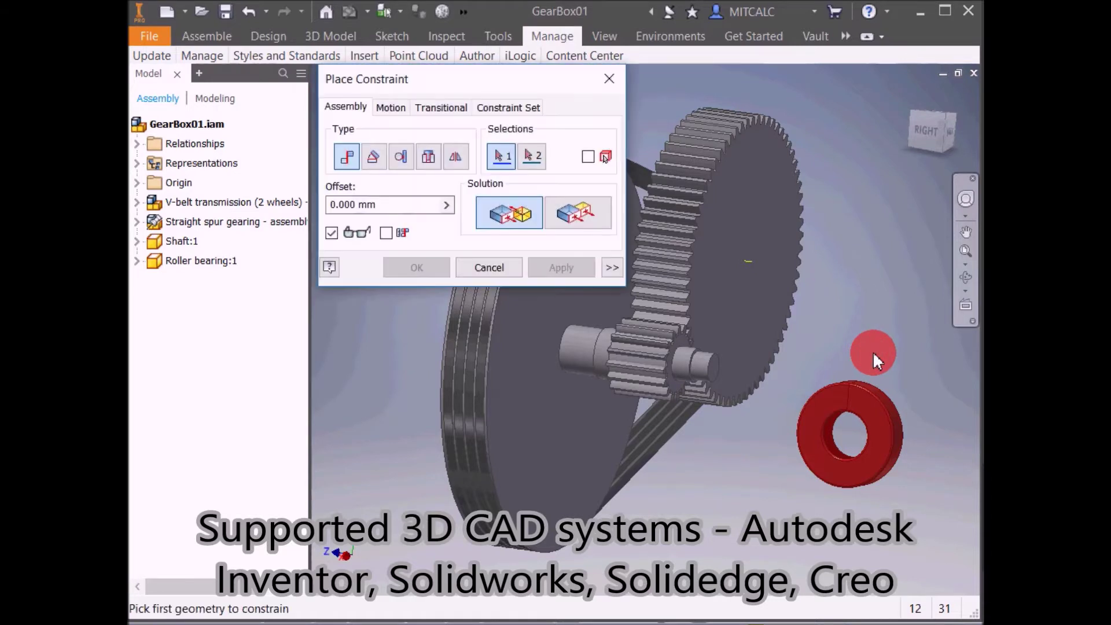
left_click(141, 261)
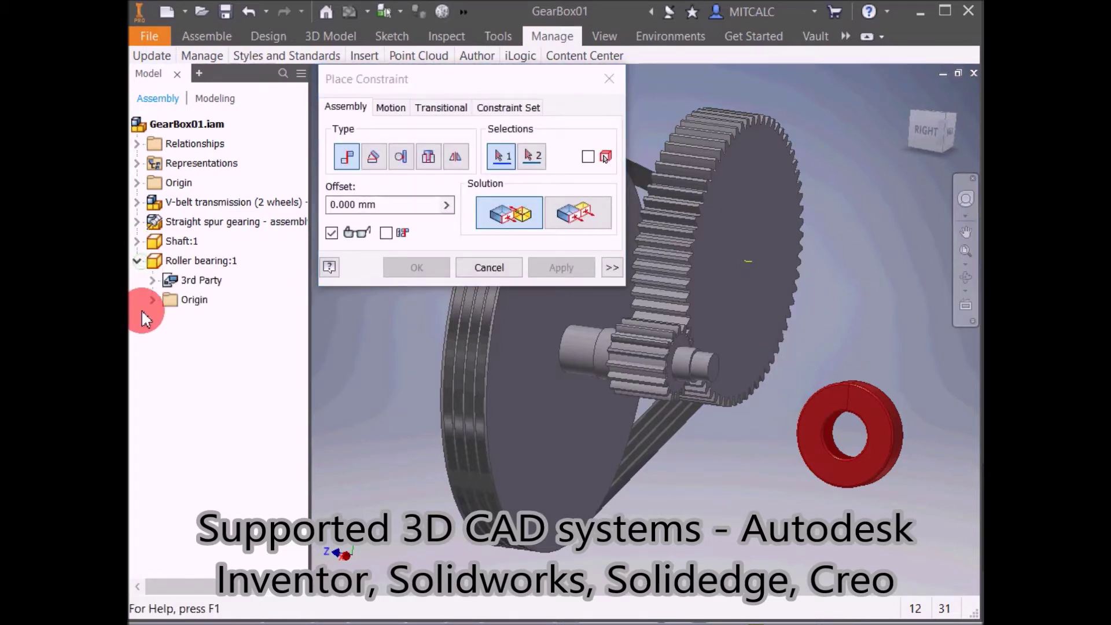
left_click(151, 300)
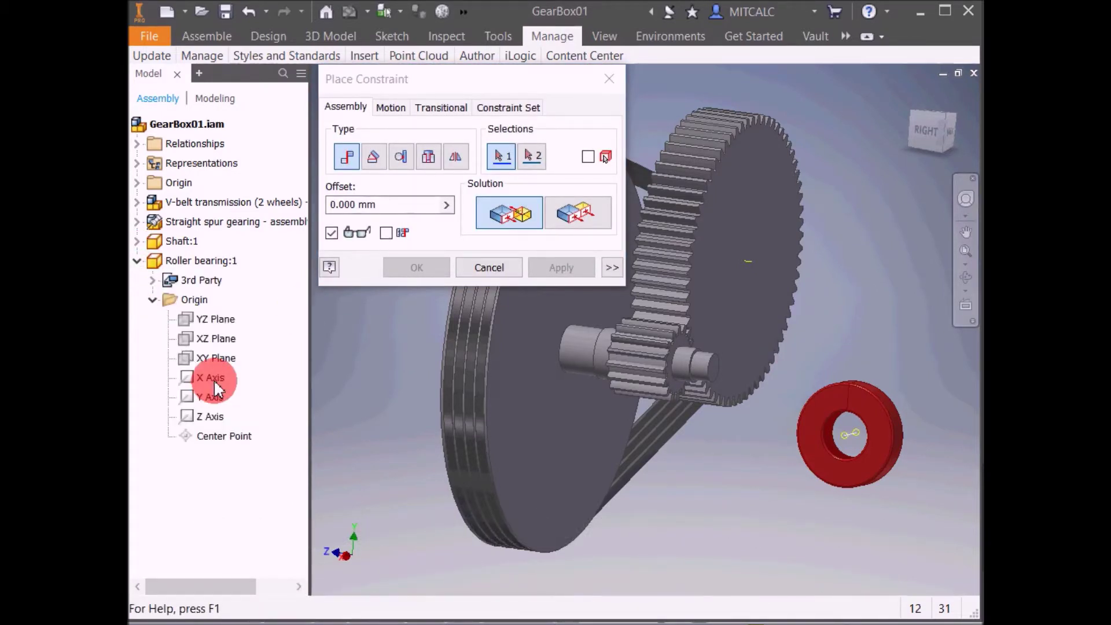
left_click(429, 498)
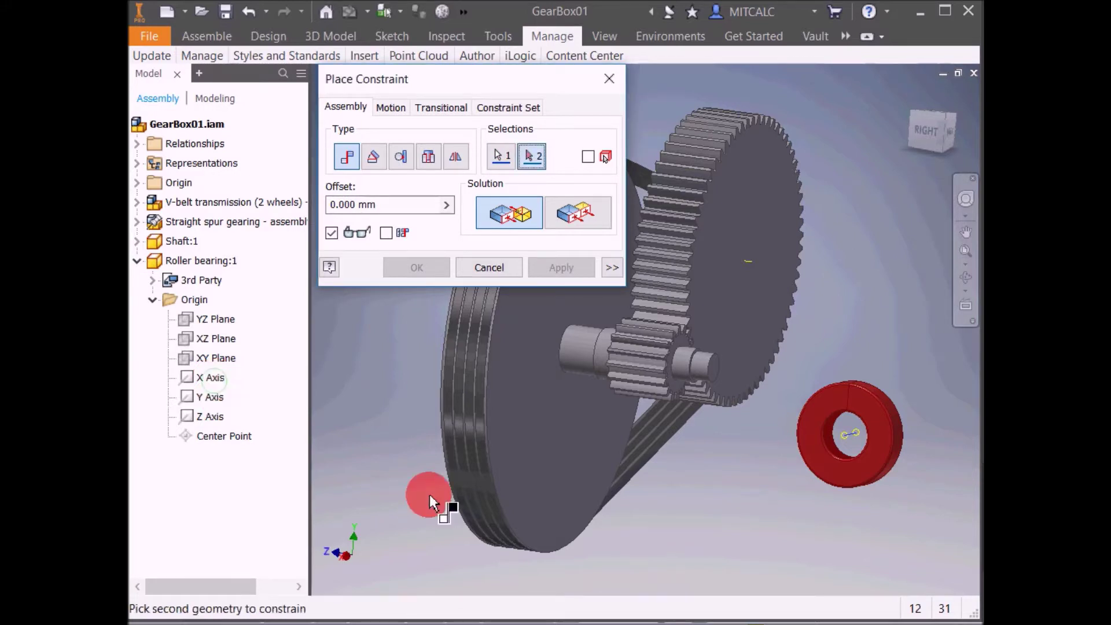
left_click(682, 369)
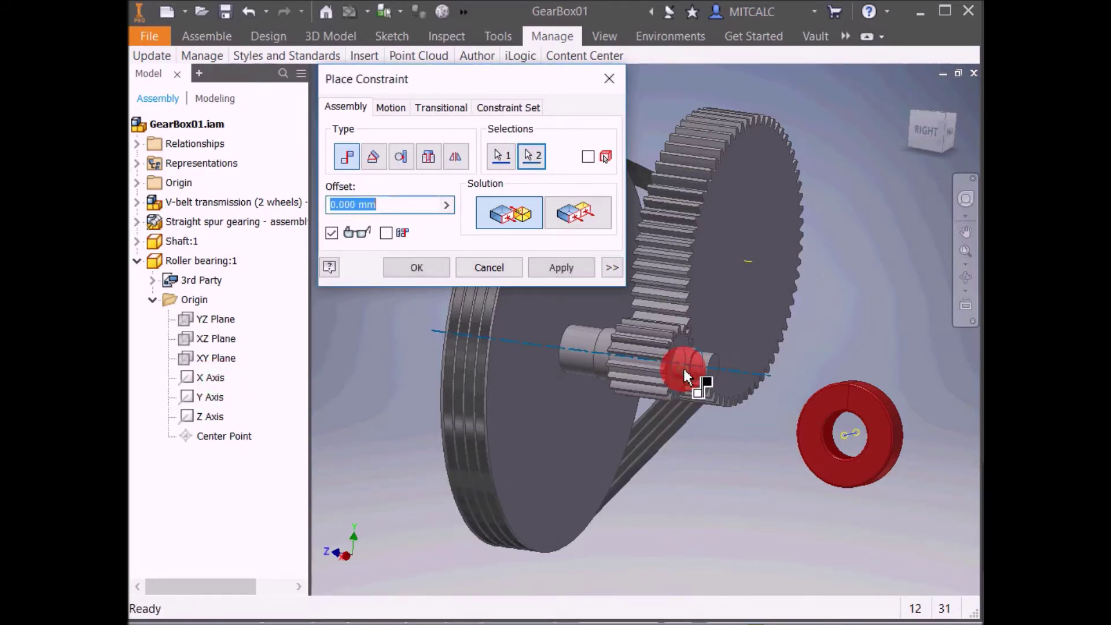
left_click(561, 268)
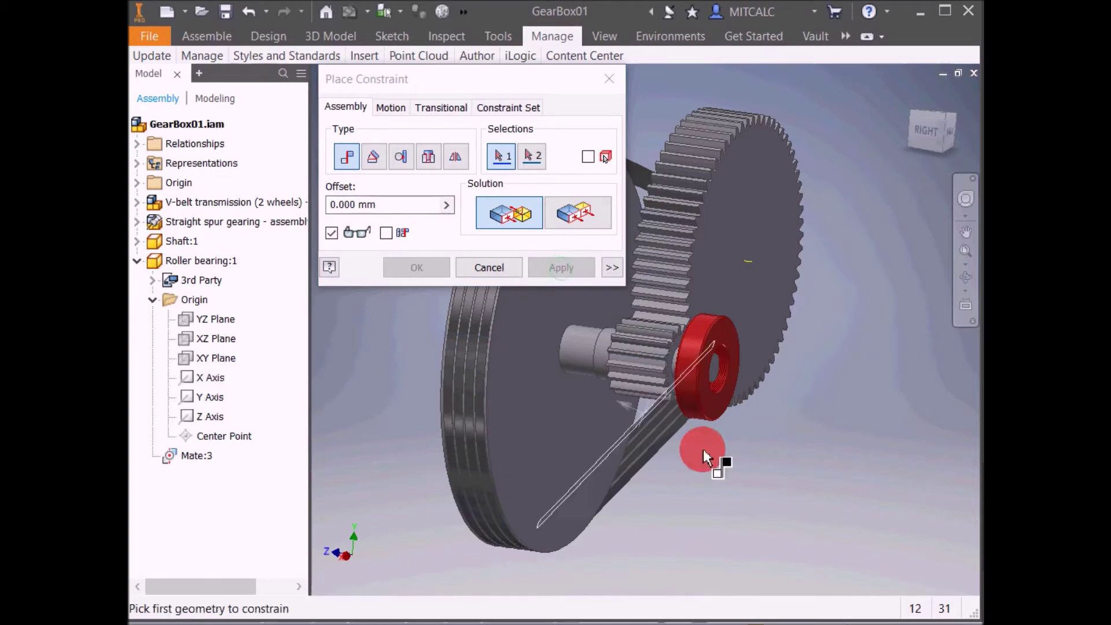
left_click(495, 269)
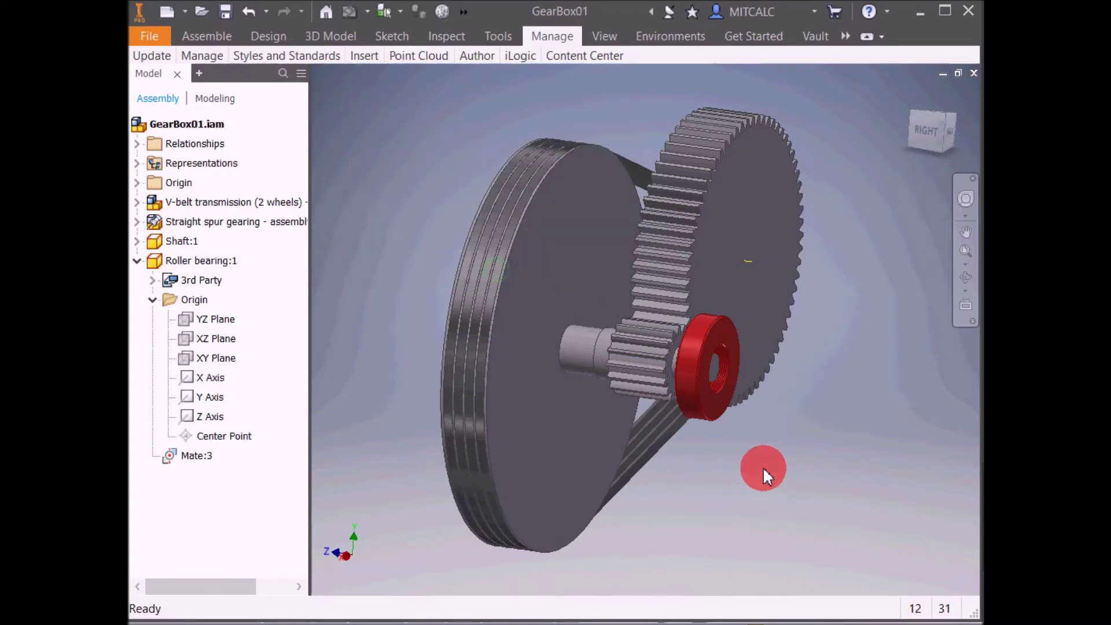
- Slide the bearing along the shaft to sit beside the pinion
middle_click_drag(754, 484, 781, 425, "shift")
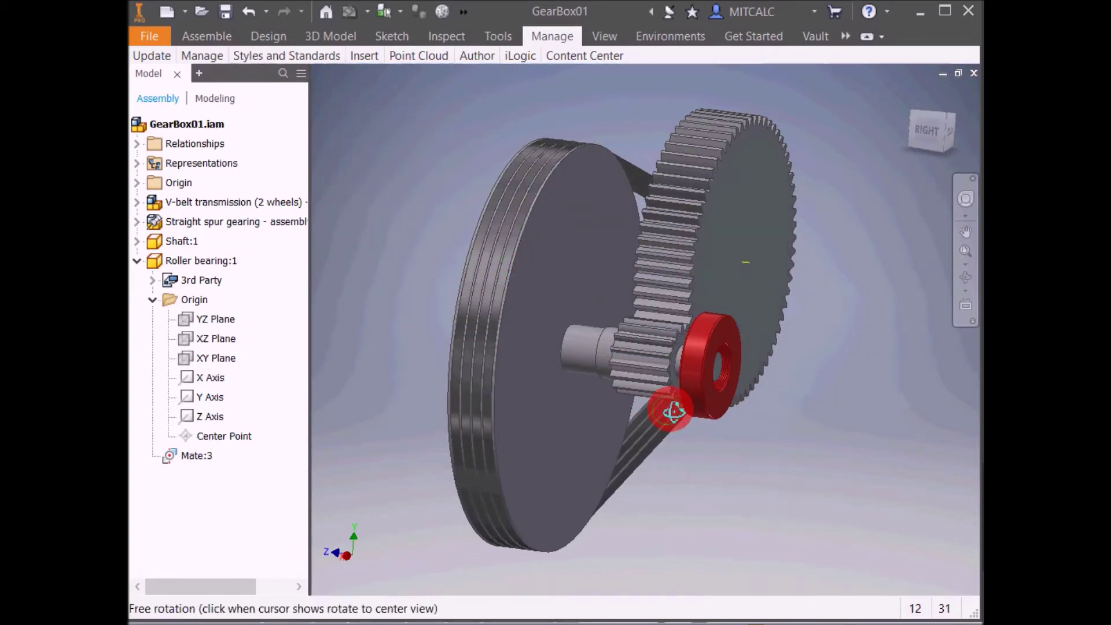
left_click_drag(745, 391, 620, 372)
left_click(737, 438)
mouse_move(773, 324)
middle_mouse_down("shift")
mouse_move(744, 347)
mouse_move(649, 339)
mouse_move(575, 359)
middle_mouse_up("shift")
left_click(796, 450)
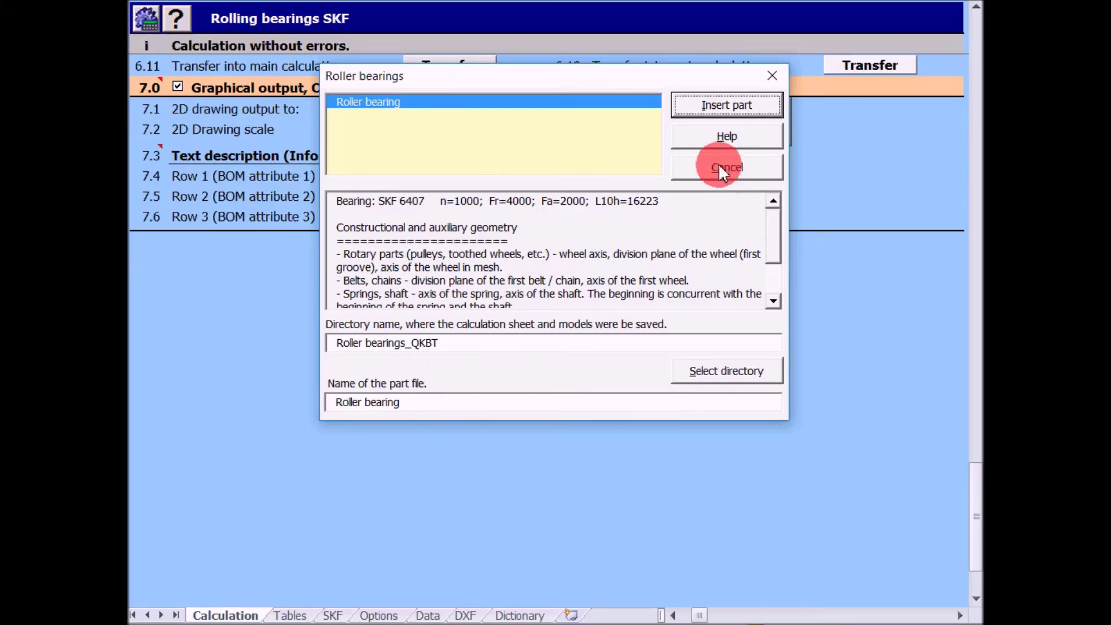
- Cancel the Roller bearings dialog without inserting another part
left_click(719, 166)
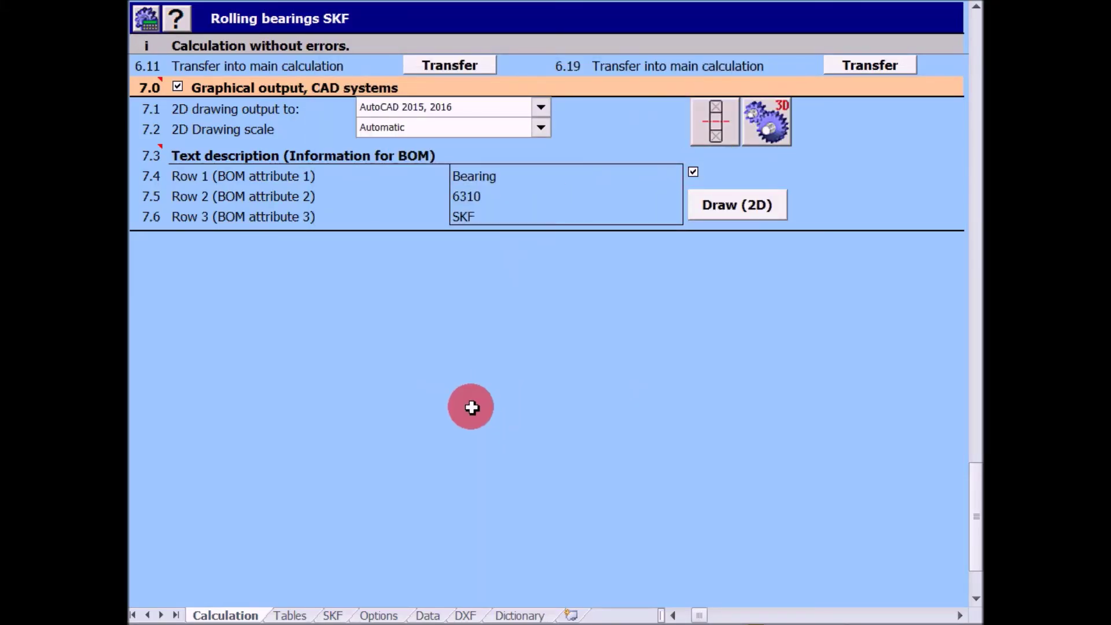